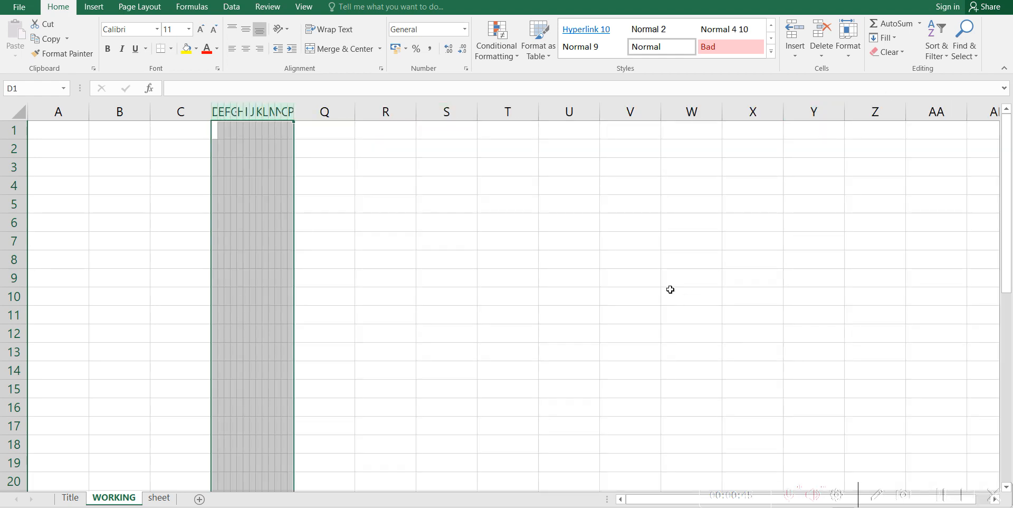
# Step: Narrow columns Q through Y to the same small width as columns D through P
pyautogui.click(670, 289)
pyautogui.moveTo(346, 110); pyautogui.dragTo(729, 118)
pyautogui.click(655, 205)
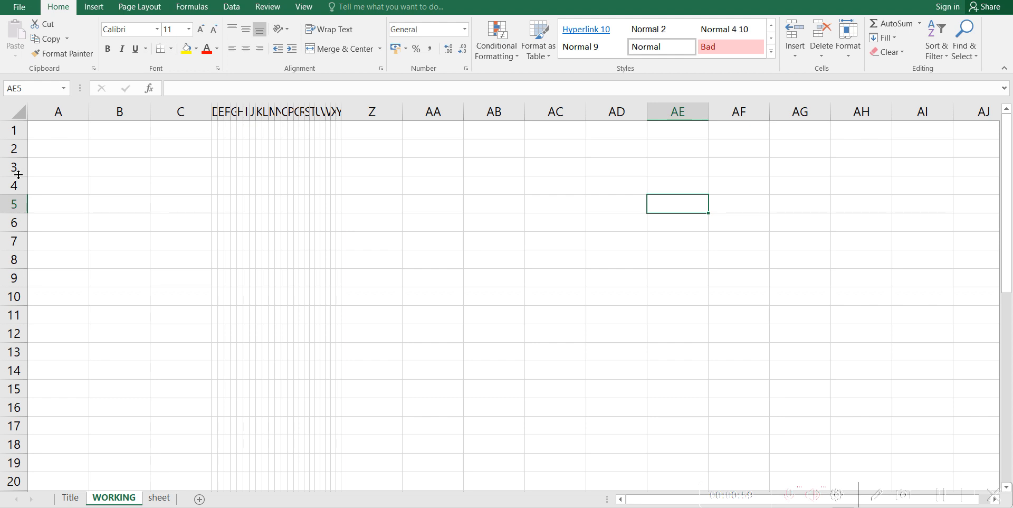
# Step: Reduce the height of rows 1 through 15 to form a fine drawing grid
pyautogui.moveTo(13, 131); pyautogui.dragTo(20, 396)
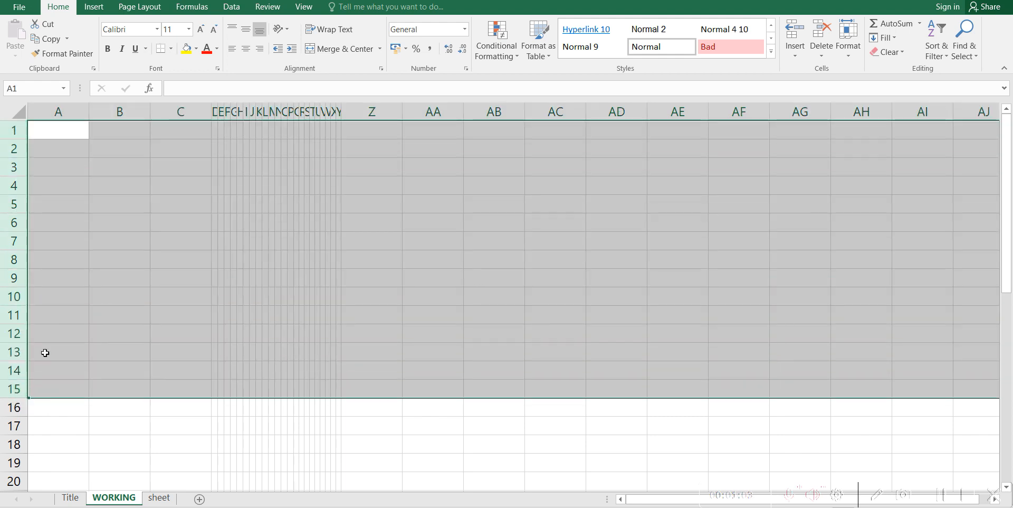
pyautogui.moveTo(16, 251); pyautogui.dragTo(19, 234)
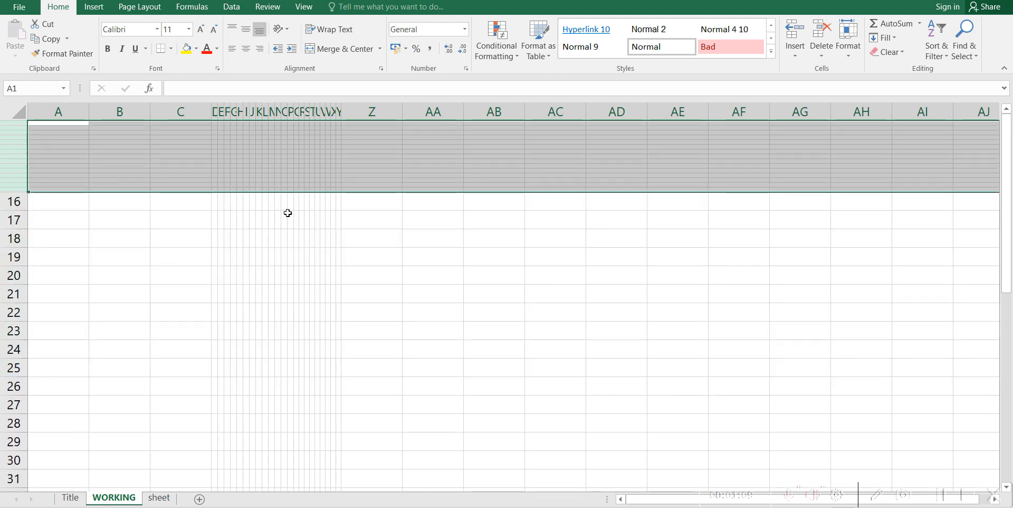
pyautogui.scroll(1, 260, 170)
pyautogui.scroll(1, 296, 208)
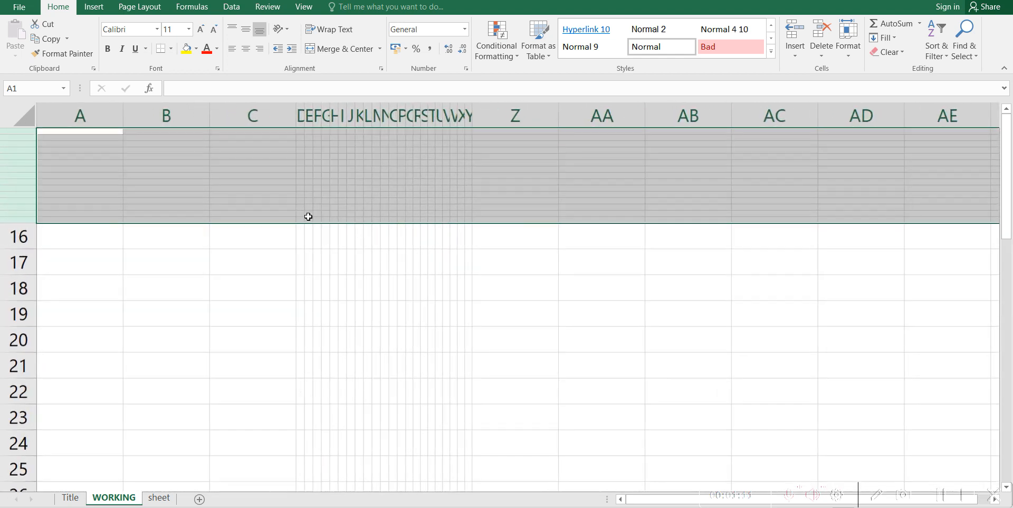
pyautogui.click(385, 287)
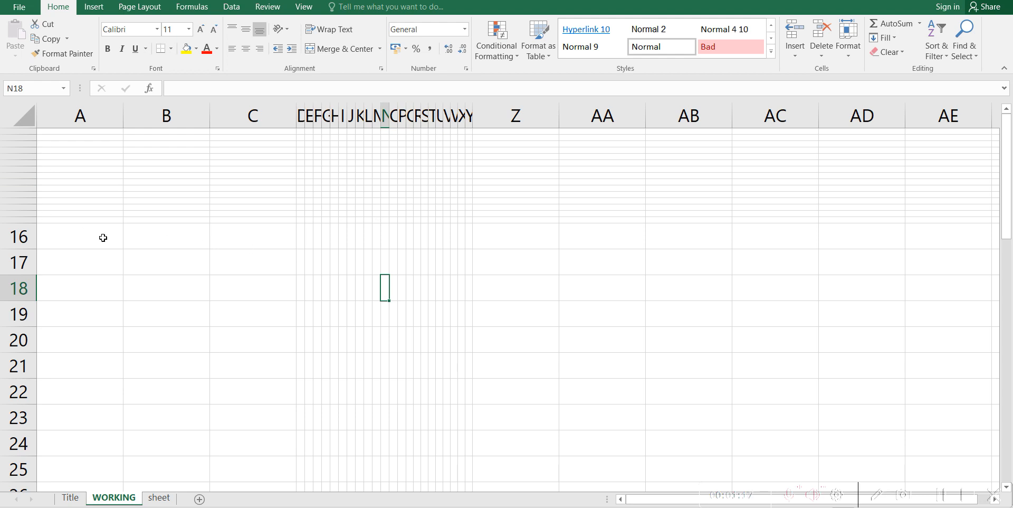
# Step: Reduce the height of rows 16 through 23 to extend the fine grid downward
pyautogui.moveTo(18, 236); pyautogui.dragTo(21, 418)
pyautogui.moveTo(28, 354); pyautogui.dragTo(28, 335)
pyautogui.click(310, 306)
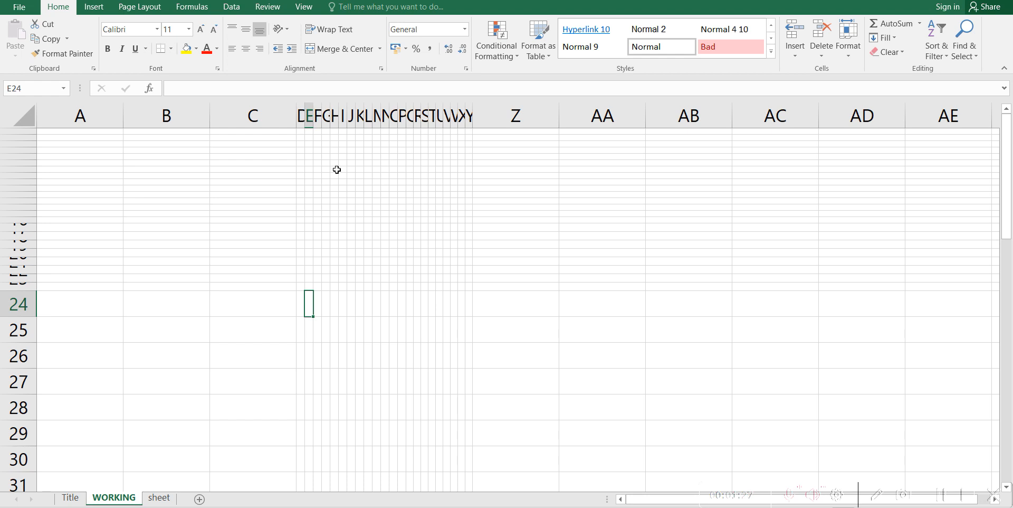
# Step: Apply a heavier solid border to the left, right and bottom edges of H7:U9 to draw an open-topped bar shape
pyautogui.moveTo(337, 169); pyautogui.dragTo(442, 184)
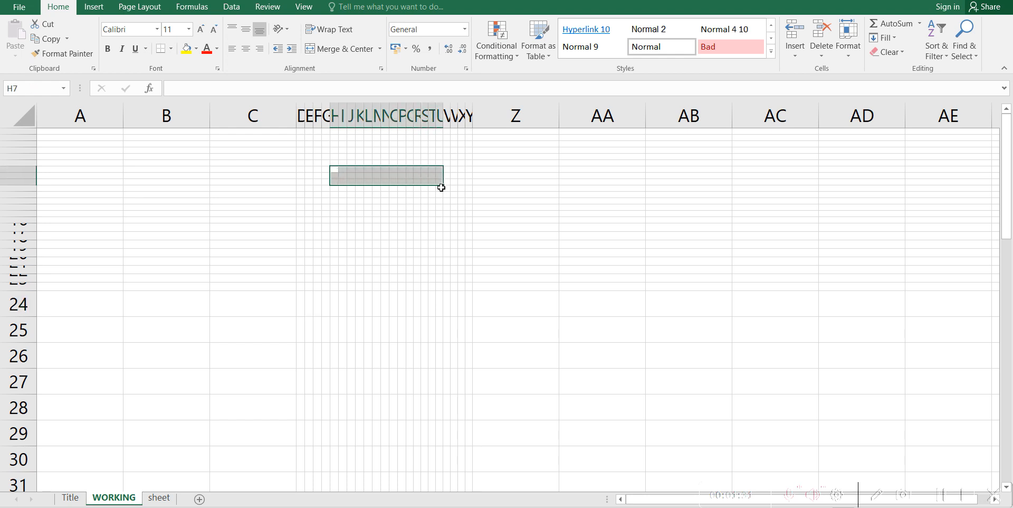
pyautogui.rightClick(395, 171)
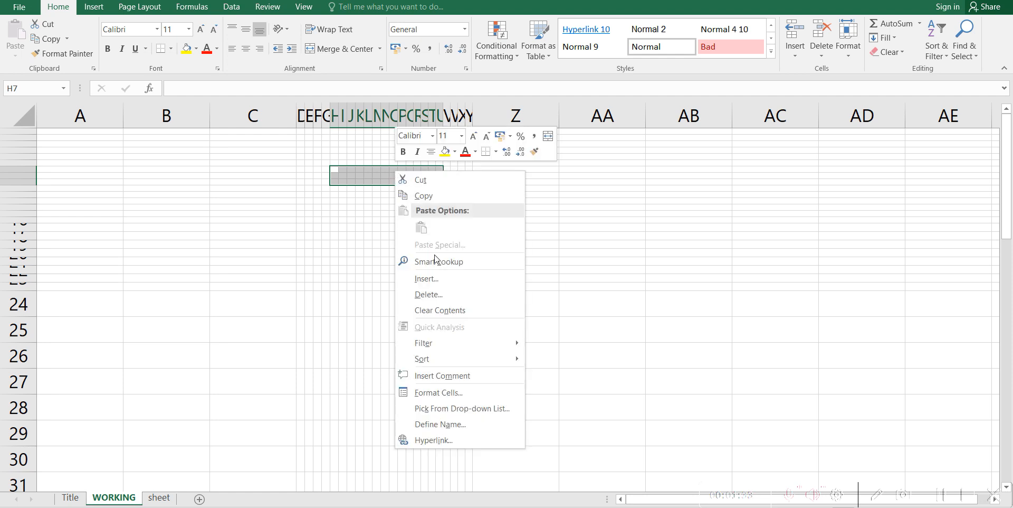
pyautogui.click(447, 396)
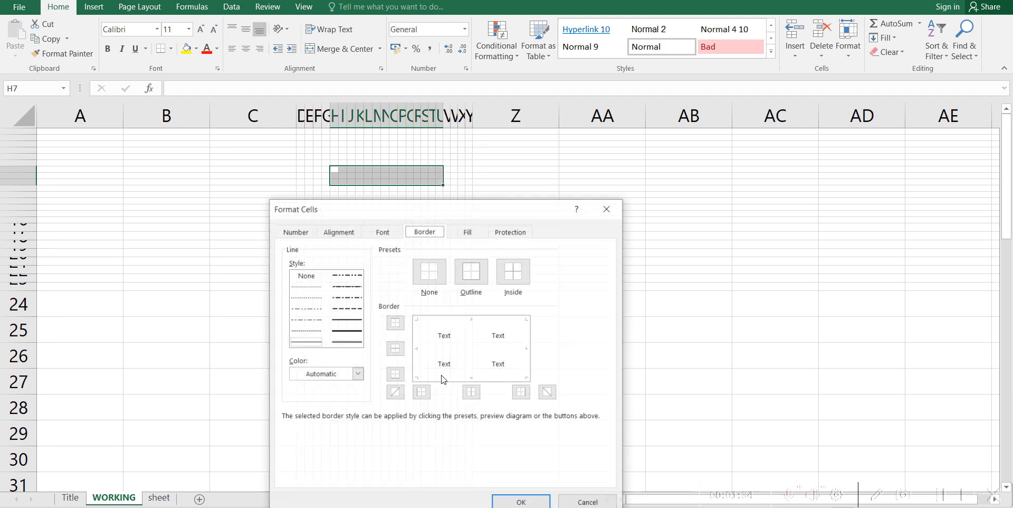
pyautogui.click(344, 321)
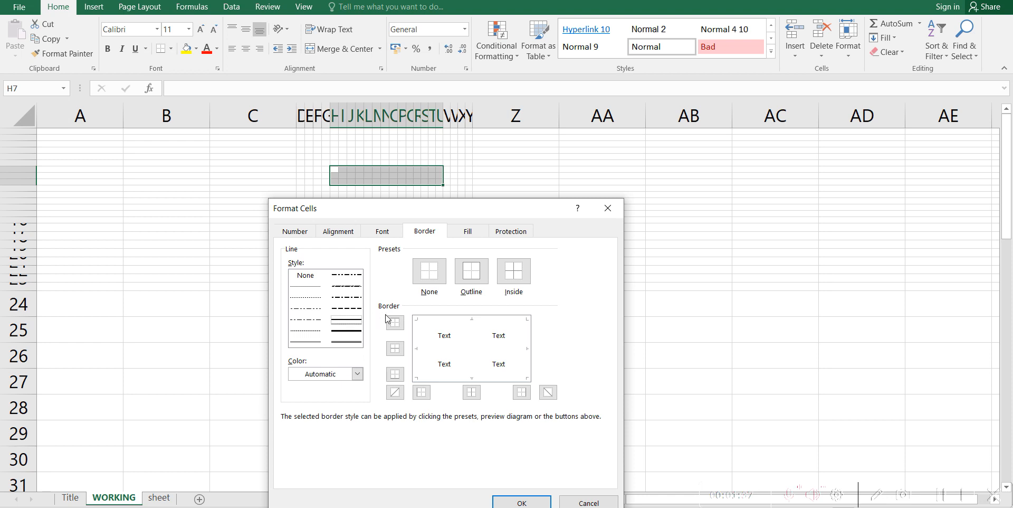
pyautogui.click(425, 398)
pyautogui.click(519, 395)
pyautogui.click(491, 379)
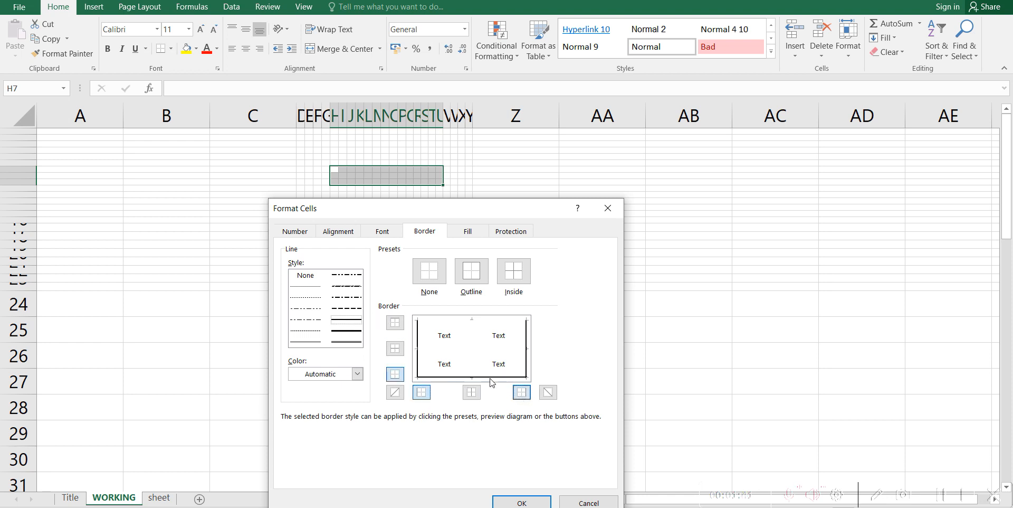
pyautogui.click(521, 502)
pyautogui.click(601, 355)
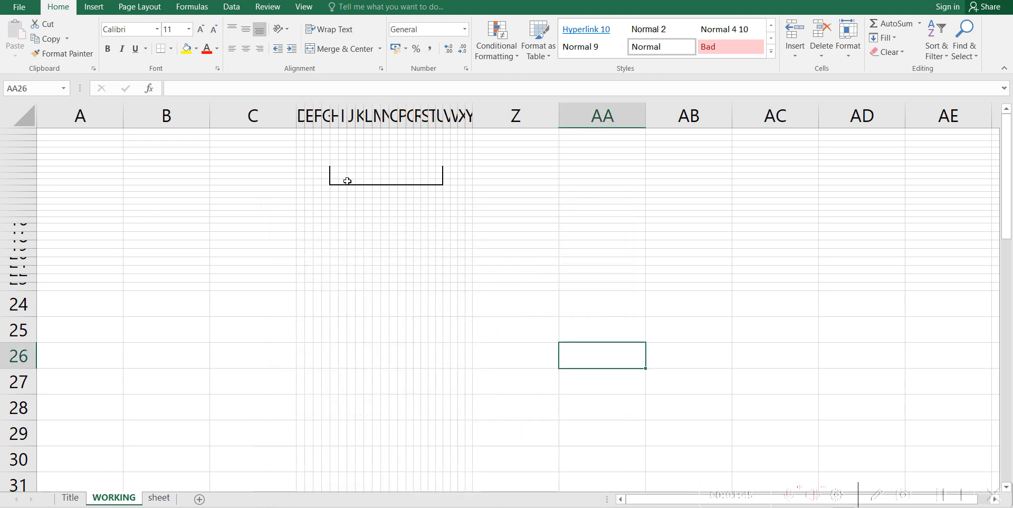
# Step: Merge and center F7:G10 and V7:X10 as label cells on either side of the bar shape
pyautogui.moveTo(323, 169); pyautogui.dragTo(321, 192)
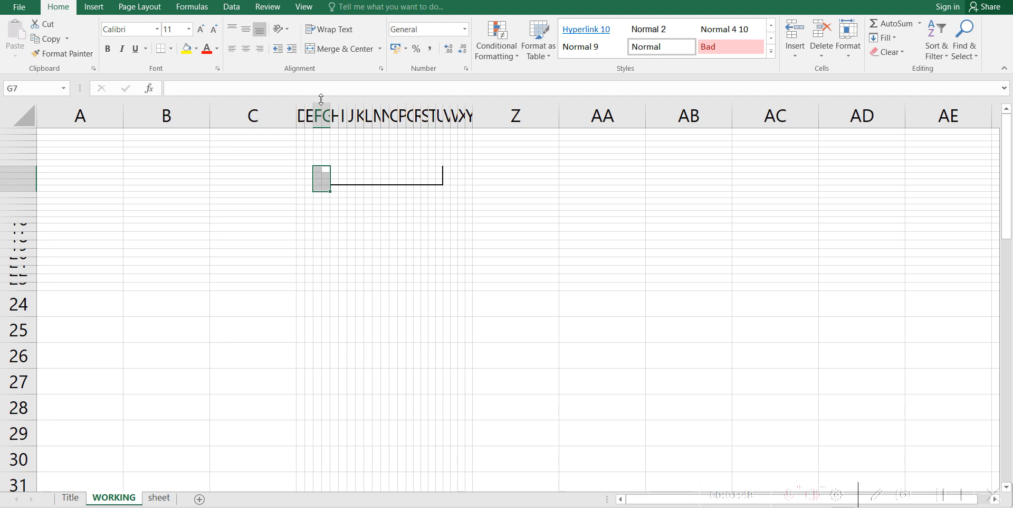
pyautogui.click(313, 49)
pyautogui.moveTo(445, 169); pyautogui.dragTo(461, 187)
pyautogui.click(316, 49)
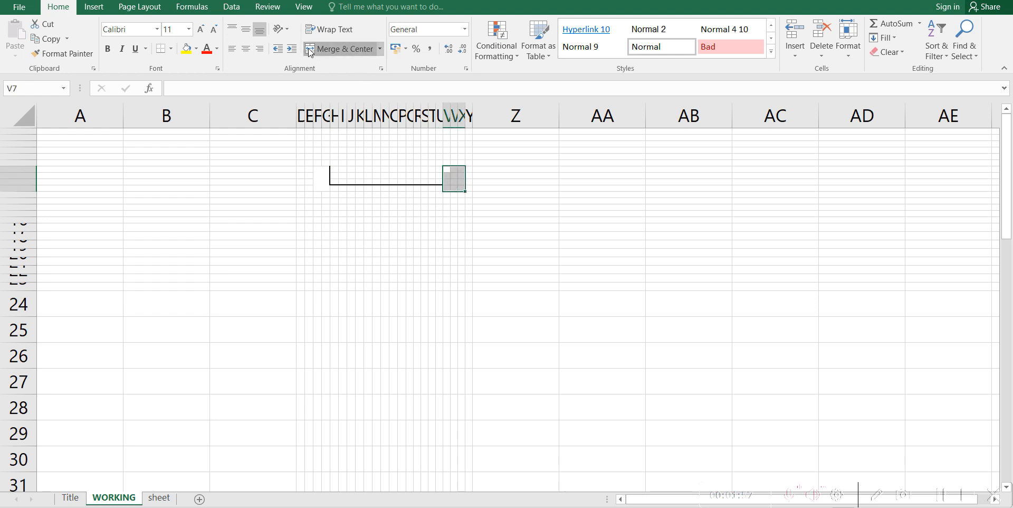
pyautogui.click(398, 268)
# Step: Merge and center L10:Q12 below the bar shape and enter the length label 20'
pyautogui.moveTo(371, 190); pyautogui.dragTo(408, 201)
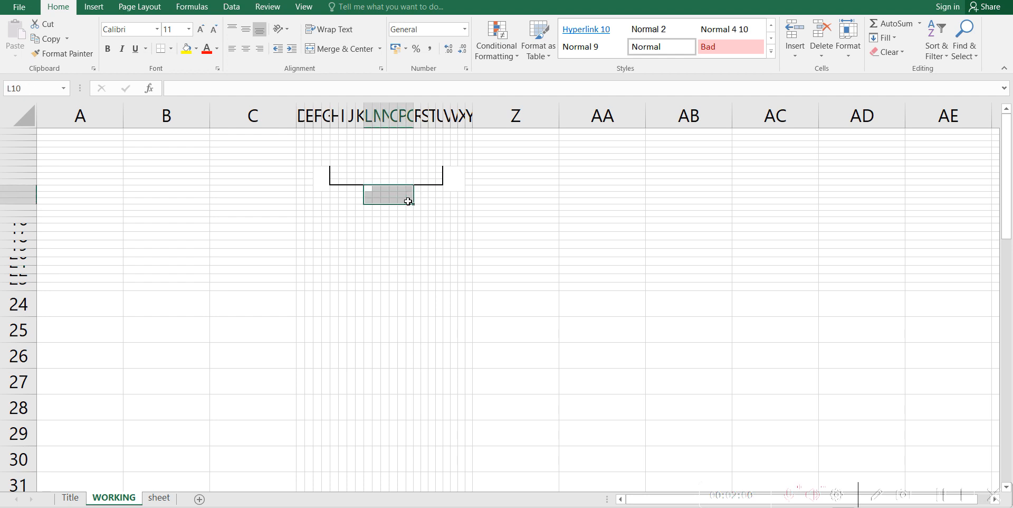
pyautogui.click(311, 52)
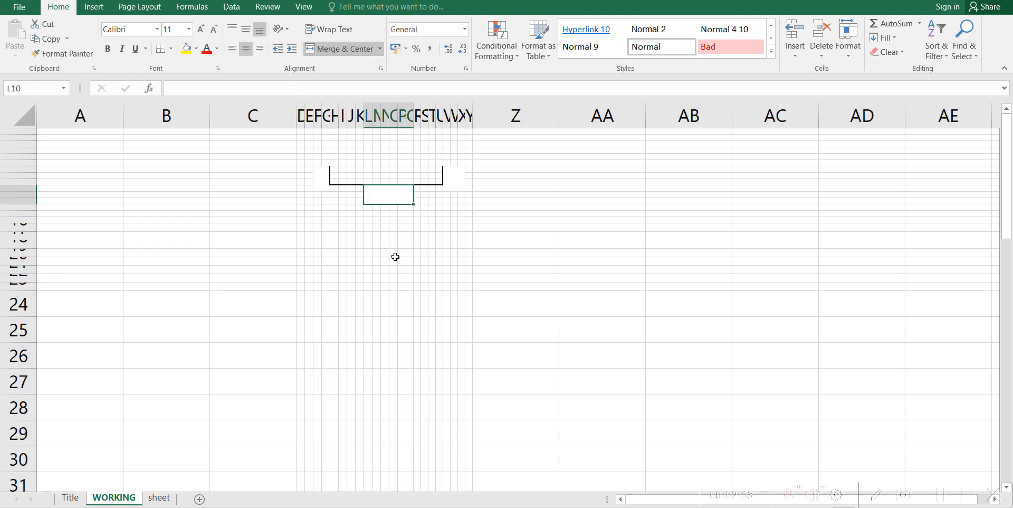
pyautogui.write("20'")
pyautogui.press('Return')
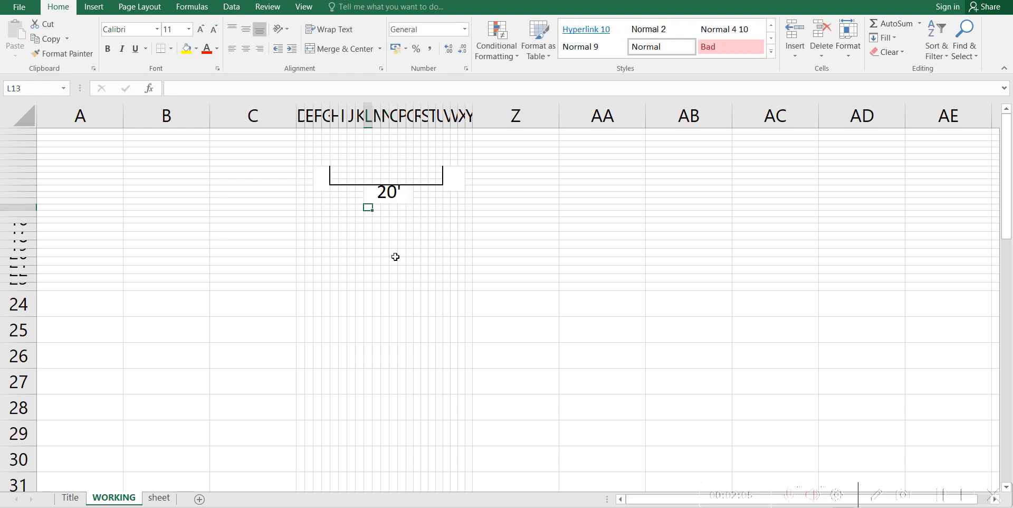
# Step: Decrease the font size of the 20' label by three steps
pyautogui.click(388, 192)
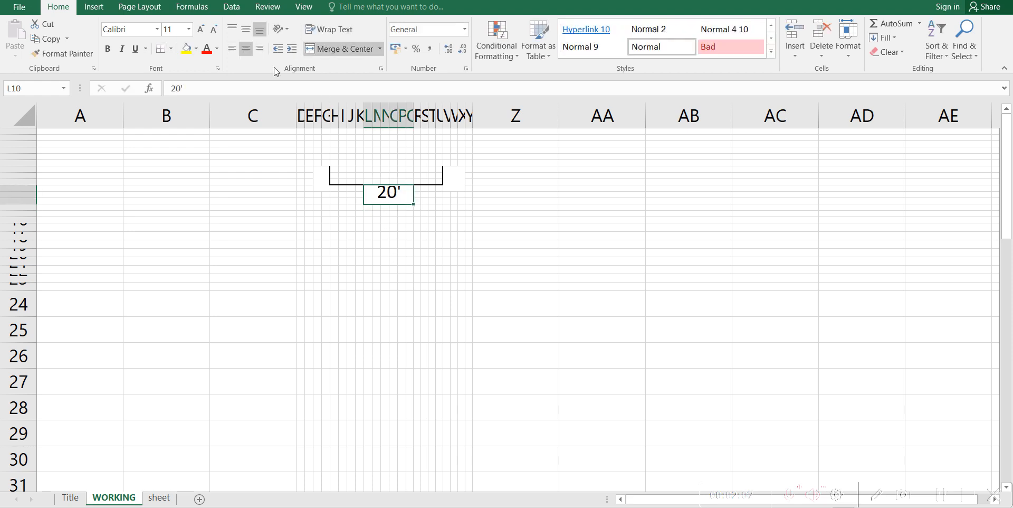
pyautogui.click(213, 30)
pyautogui.click(214, 29)
pyautogui.click(213, 29)
pyautogui.click(460, 285)
# Step: Enter 9" in the merged label cells on both sides of the bar shape
pyautogui.click(453, 184)
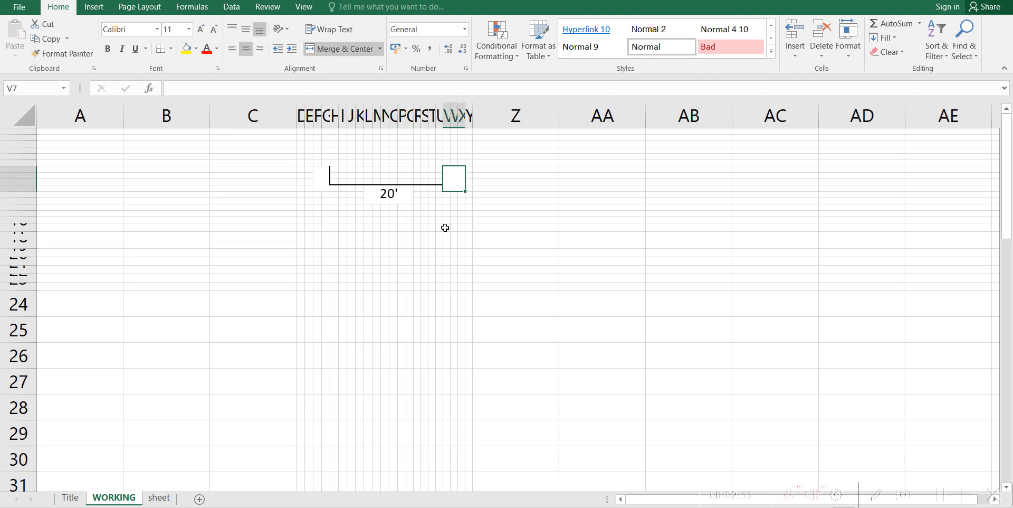
pyautogui.write('9"')
pyautogui.press('Return')
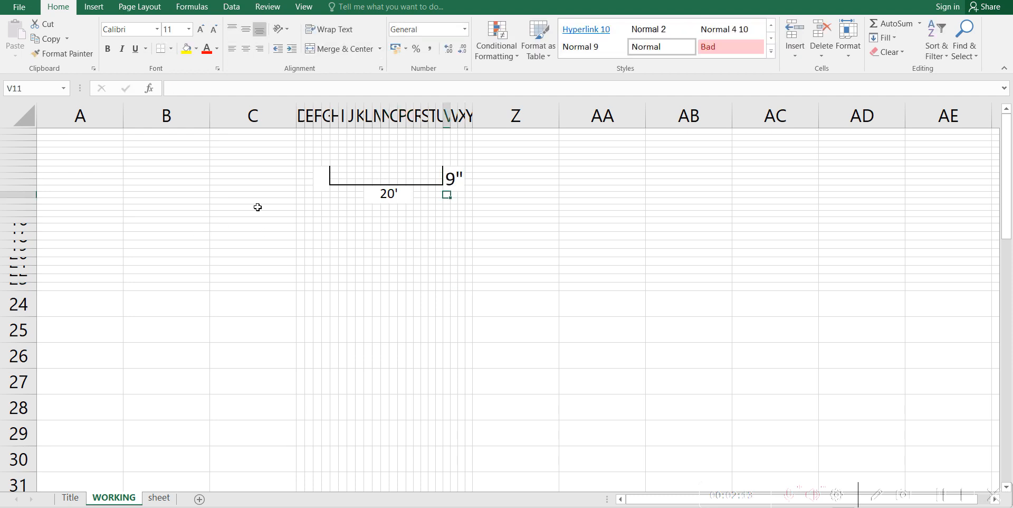
pyautogui.click(321, 172)
pyautogui.write('9"')
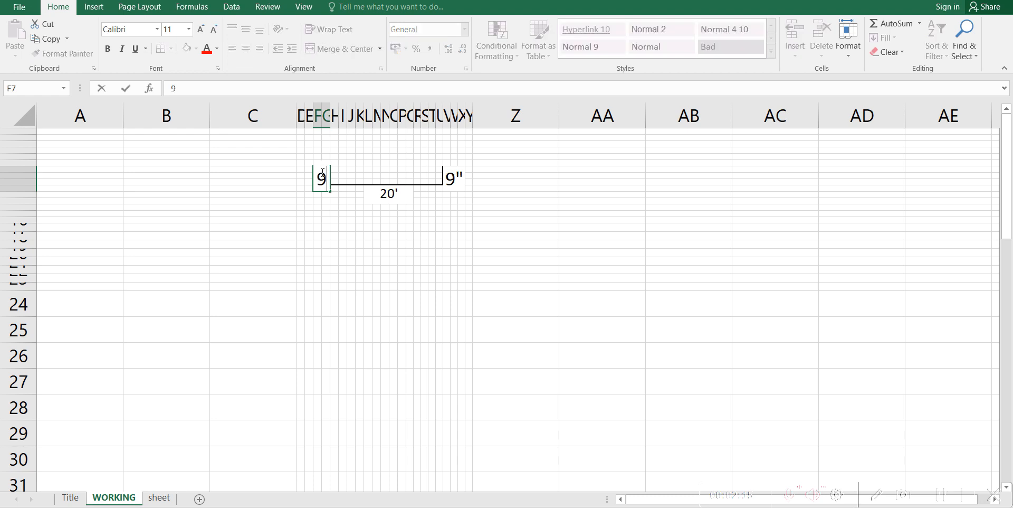
pyautogui.press('Return')
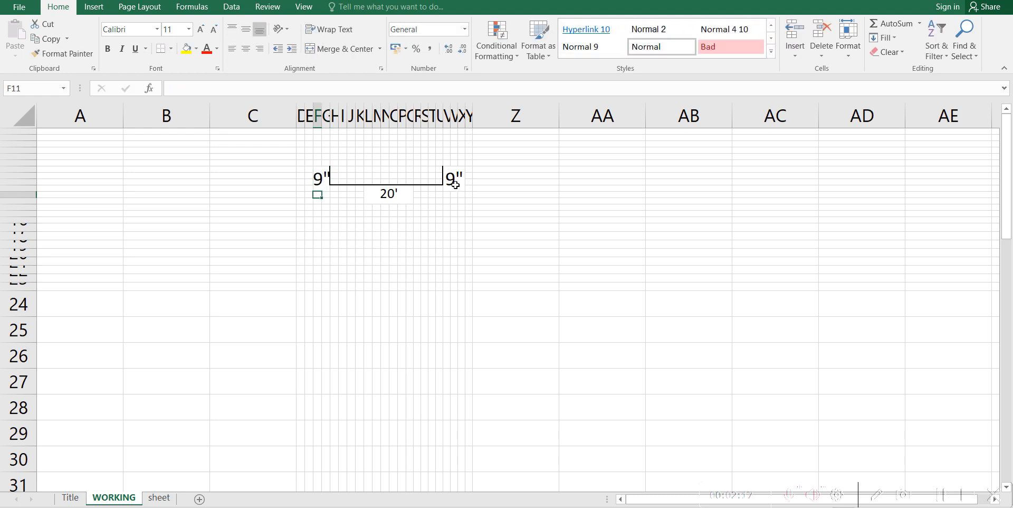
# Step: Decrease the font size of both 9" labels by two steps each
pyautogui.click(455, 183)
pyautogui.click(214, 31)
pyautogui.click(215, 30)
pyautogui.click(321, 178)
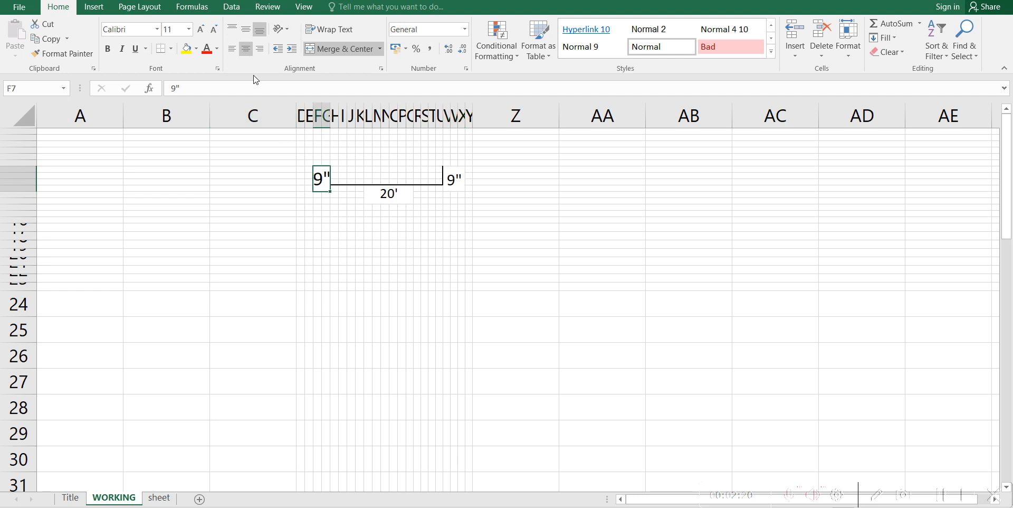
pyautogui.click(213, 31)
pyautogui.click(213, 31)
pyautogui.click(517, 346)
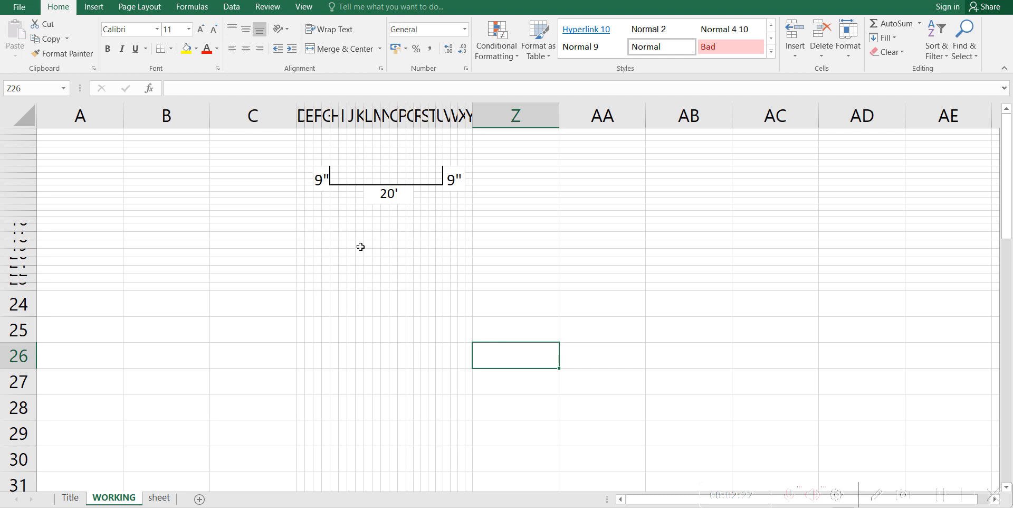
# Step: Apply a heavier solid outline border around J17:O22 to draw a square below the bar shape
pyautogui.moveTo(353, 238); pyautogui.dragTo(395, 274)
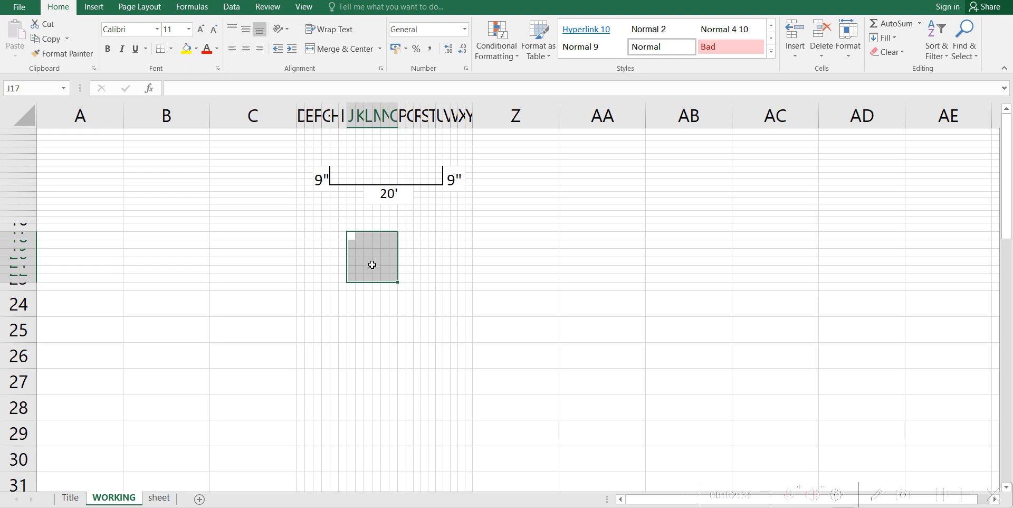
pyautogui.rightClick(365, 256)
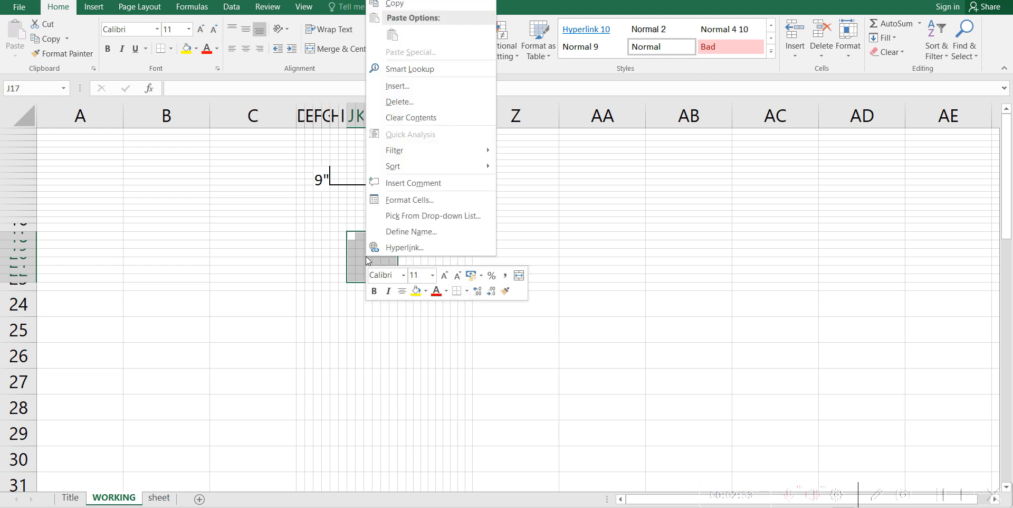
pyautogui.click(402, 199)
pyautogui.click(302, 149)
pyautogui.click(425, 107)
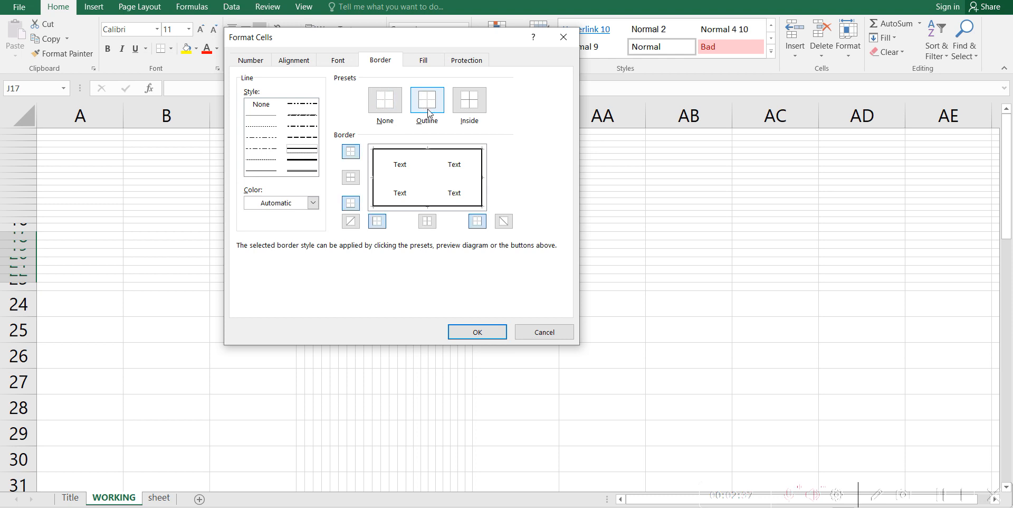
pyautogui.click(464, 327)
pyautogui.click(485, 350)
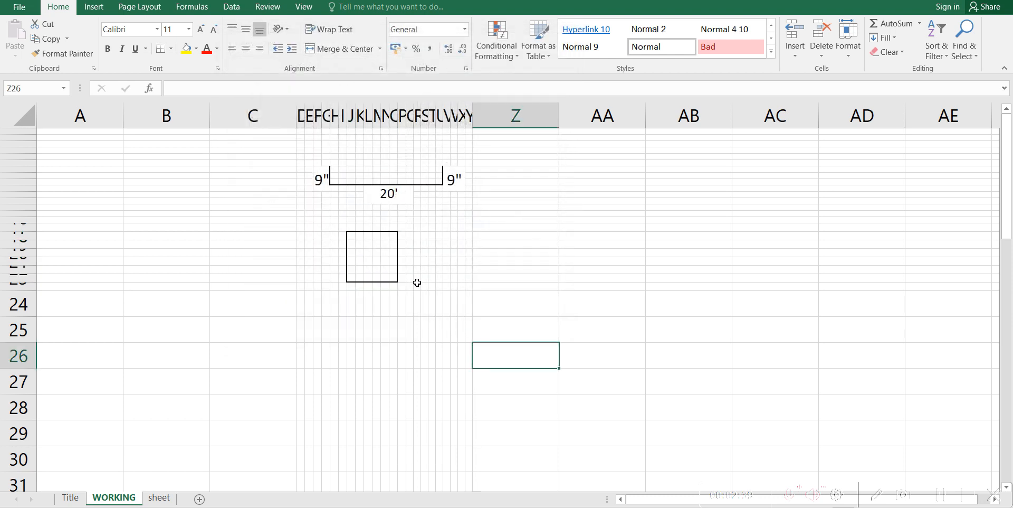
# Step: Add an upward diagonal border to cell O17 in the square's upper-right corner
pyautogui.click(394, 237)
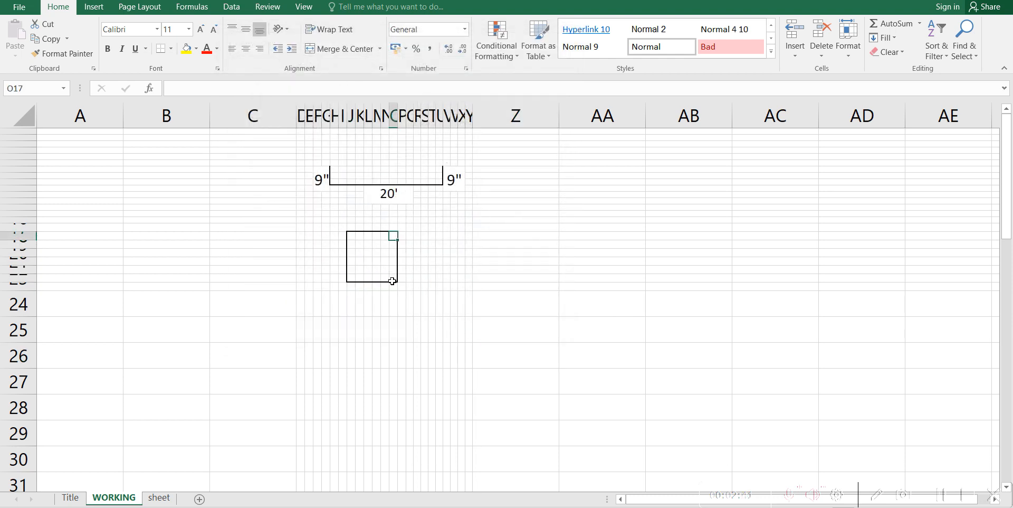
pyautogui.hotkey('ctrl', '1')
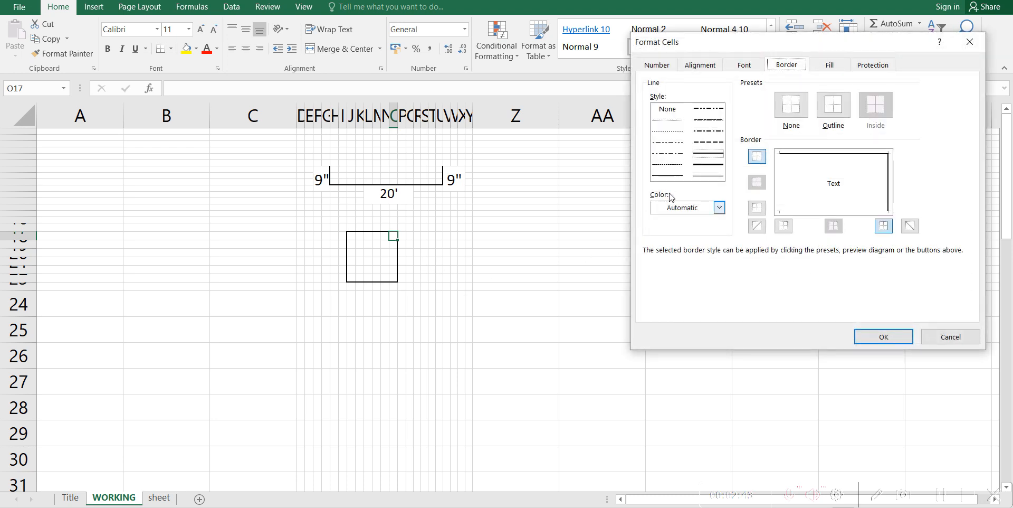
pyautogui.click(757, 226)
pyautogui.click(883, 337)
pyautogui.click(602, 407)
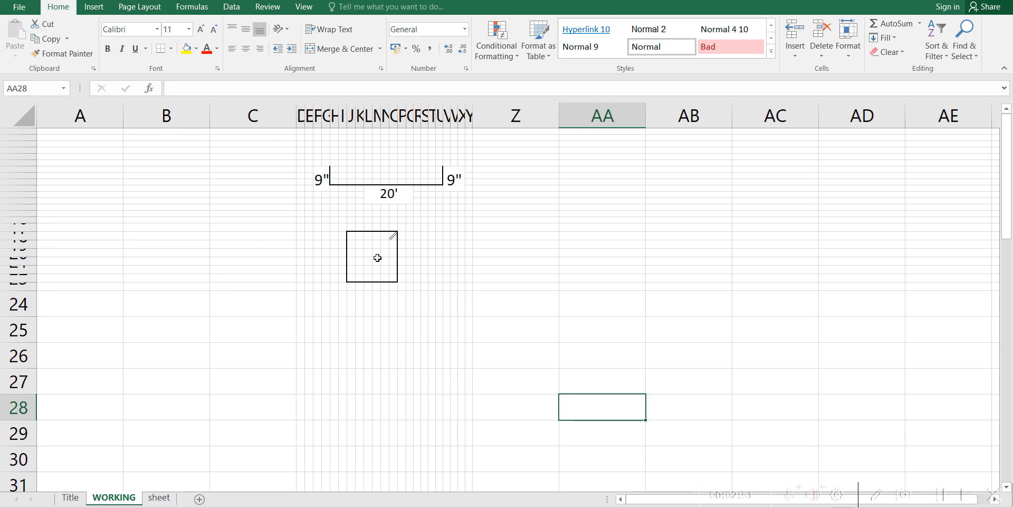
# Step: Merge and center P18:R21 beside the square and enter the dimension label 9"
pyautogui.moveTo(402, 242); pyautogui.dragTo(416, 272)
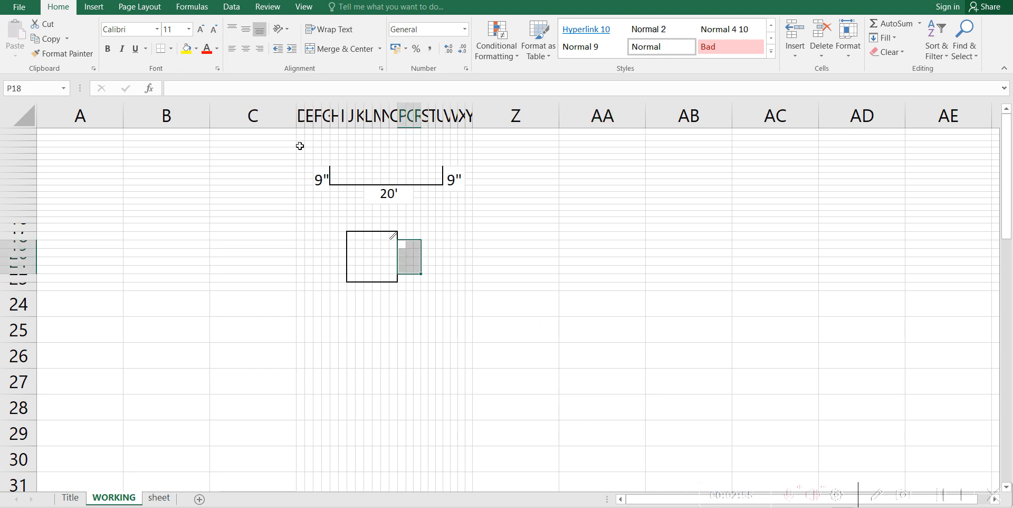
pyautogui.click(311, 49)
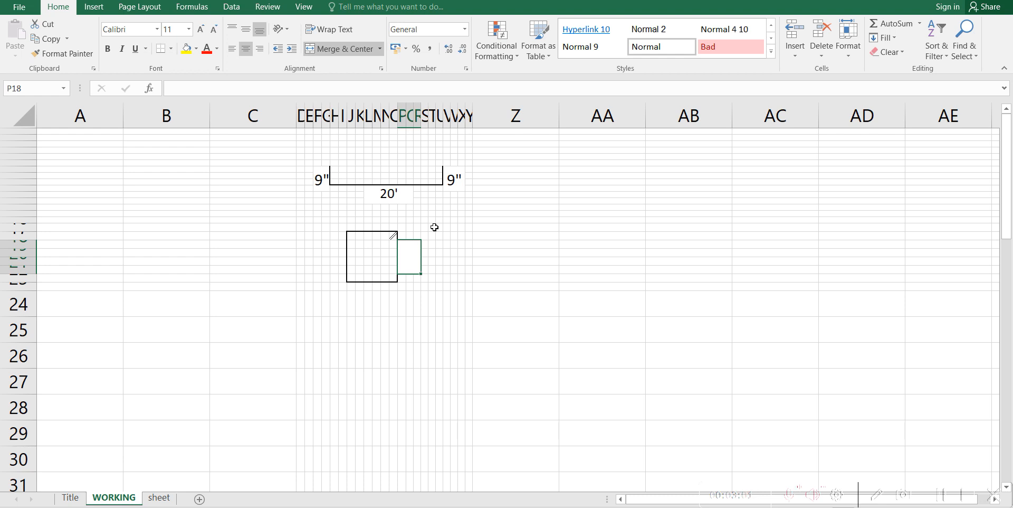
pyautogui.write('6')
pyautogui.press('BackSpace')
pyautogui.write('9')
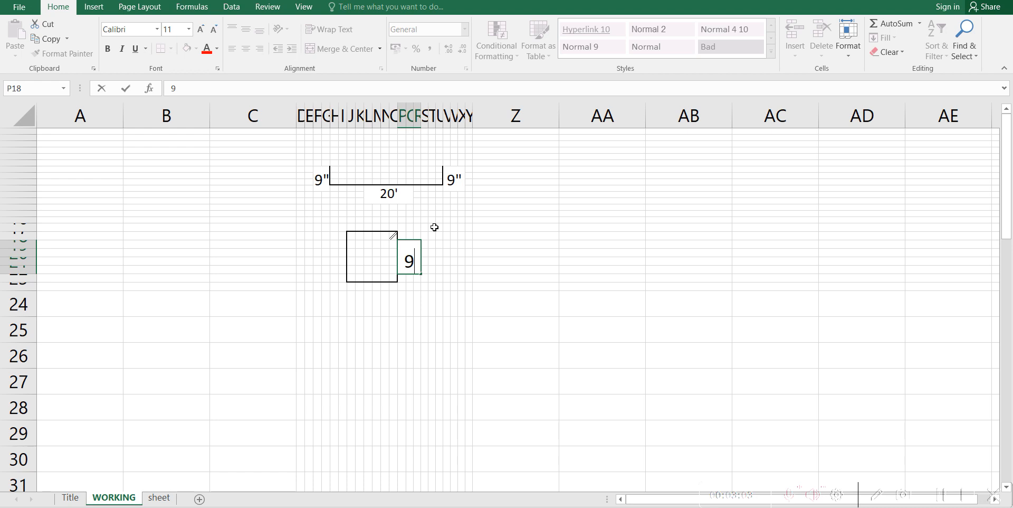
pyautogui.write('"')
pyautogui.press('Return')
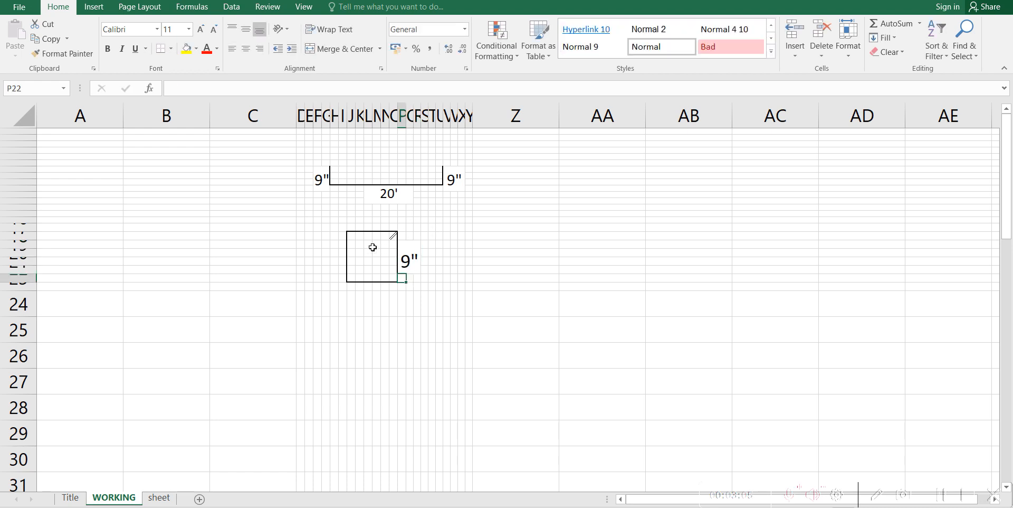
# Step: Merge and center K15:N16 above the square and enter the dimension label 9"
pyautogui.moveTo(359, 222); pyautogui.dragTo(388, 224)
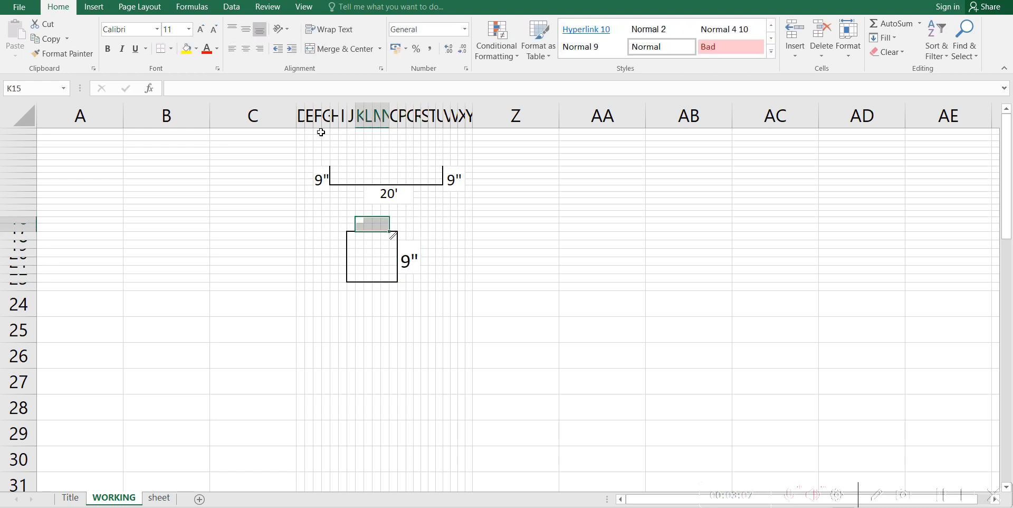
pyautogui.click(311, 50)
pyautogui.write('9')
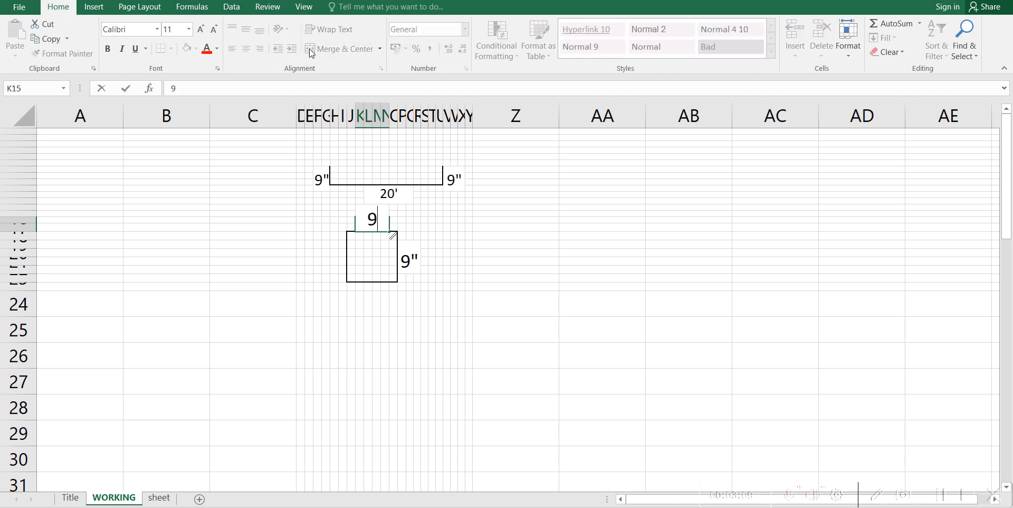
pyautogui.press('Return')
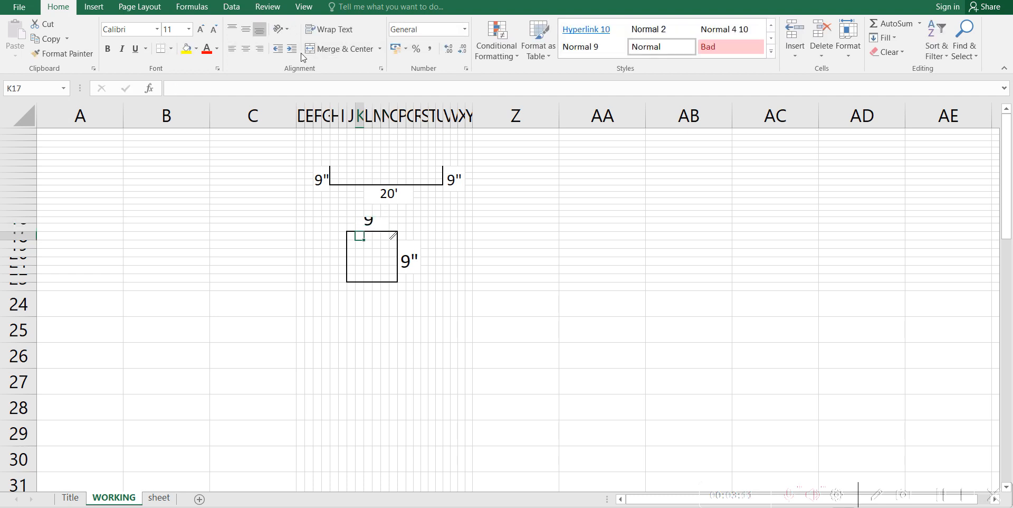
# Step: Reduce the font size of the 9" label above the square to 8 and middle-align it vertically
pyautogui.click(361, 223)
pyautogui.click(214, 29)
pyautogui.click(213, 29)
pyautogui.click(213, 29)
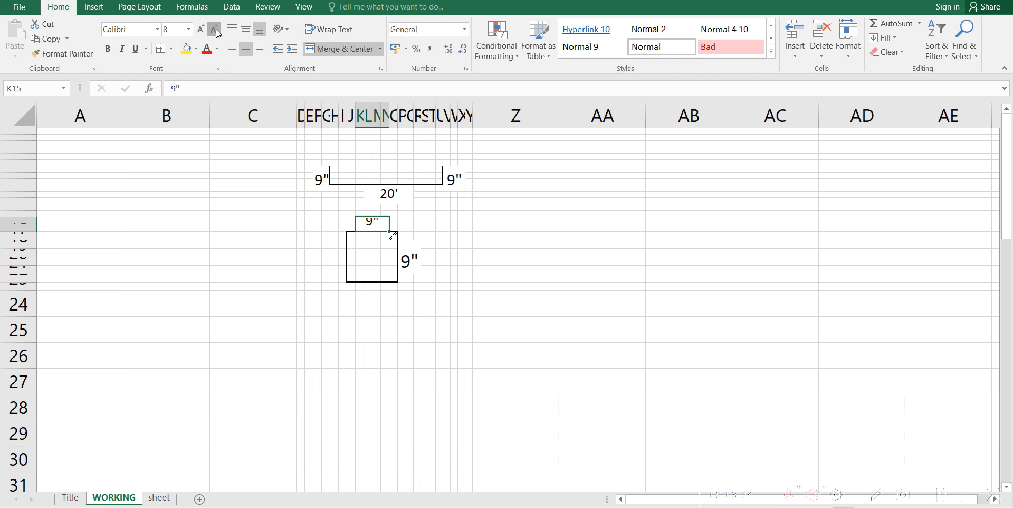
pyautogui.click(246, 29)
# Step: Decrease the font size of the 9" label beside the square by two steps
pyautogui.click(413, 258)
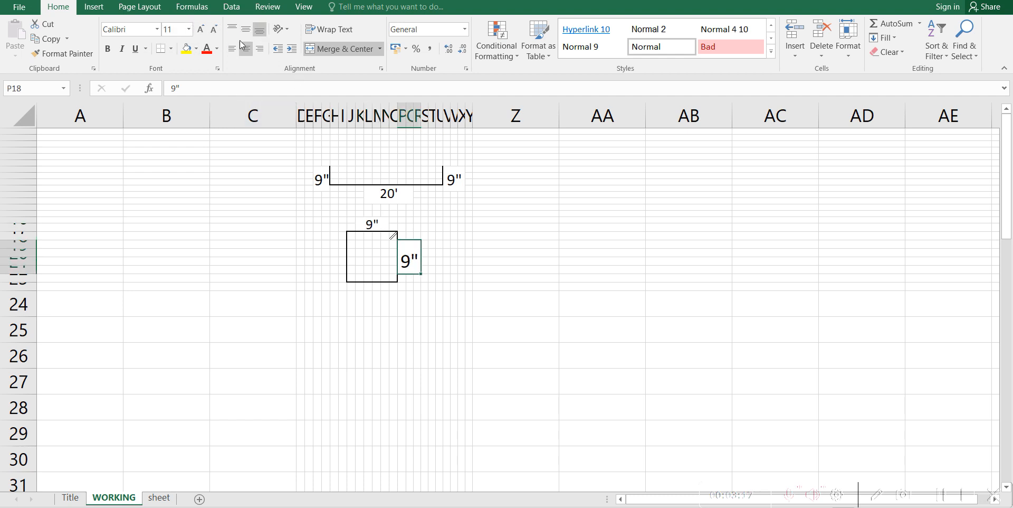
pyautogui.click(216, 30)
pyautogui.click(215, 30)
pyautogui.click(549, 319)
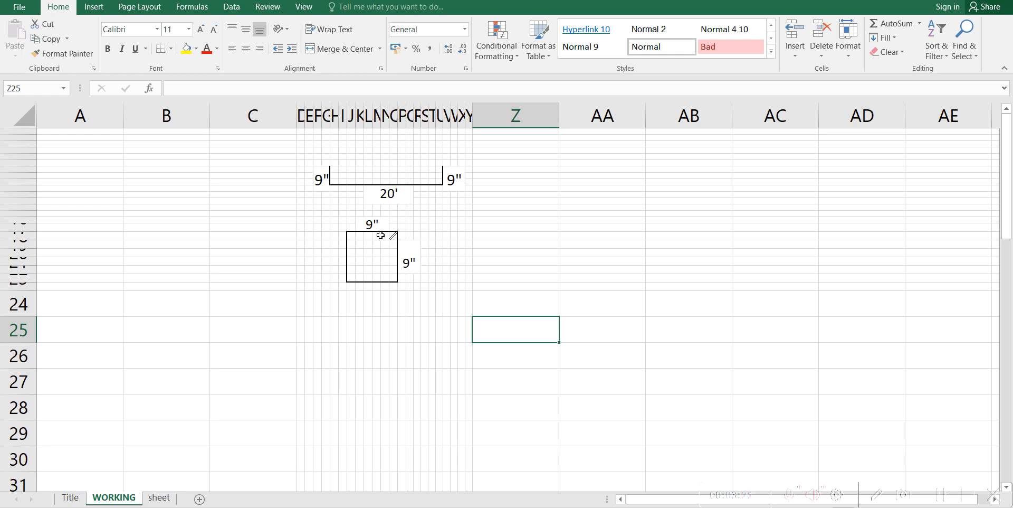
pyautogui.moveTo(379, 235); pyautogui.dragTo(394, 240)
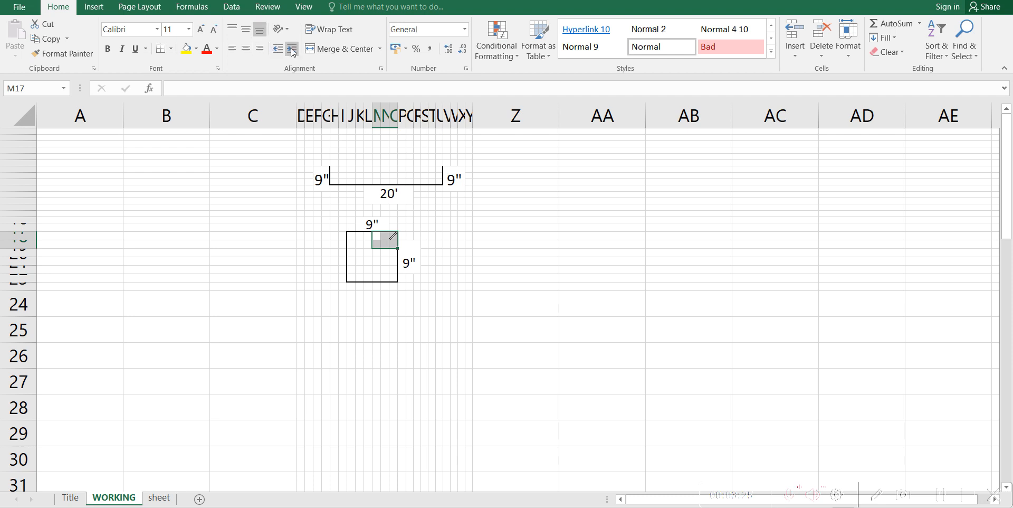
pyautogui.click(308, 49)
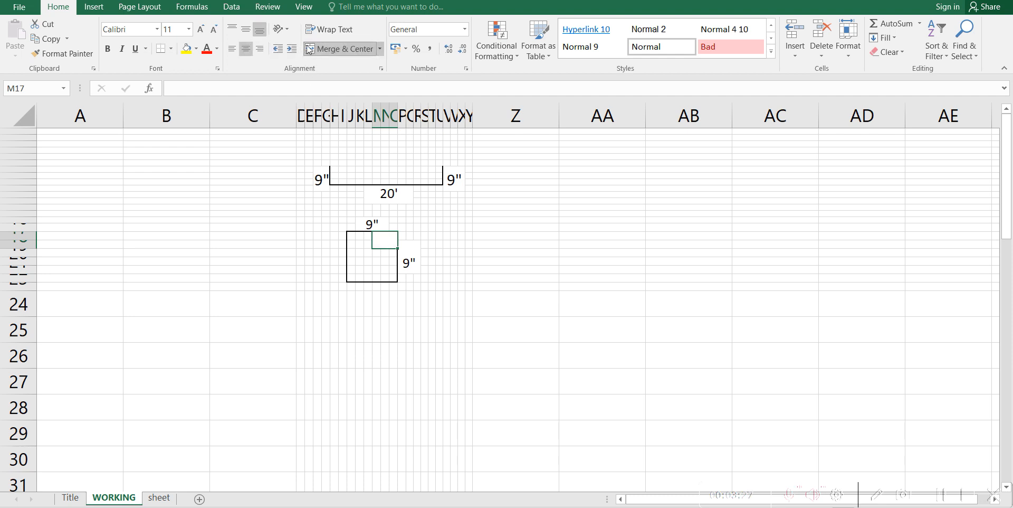
pyautogui.hotkey('ctrl', 'z')
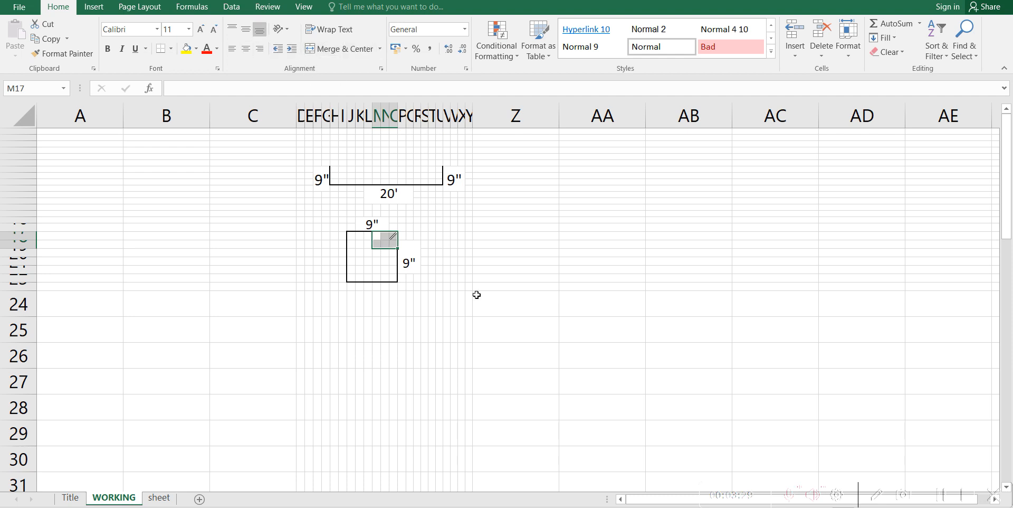
pyautogui.click(477, 294)
# Step: Merge and center L18:N19 inside the square and enter the hook label 3"
pyautogui.moveTo(376, 242)
pyautogui.mouseDown()
pyautogui.moveTo(384, 250)
pyautogui.moveTo(368, 253)
pyautogui.mouseUp()
pyautogui.click(386, 246)
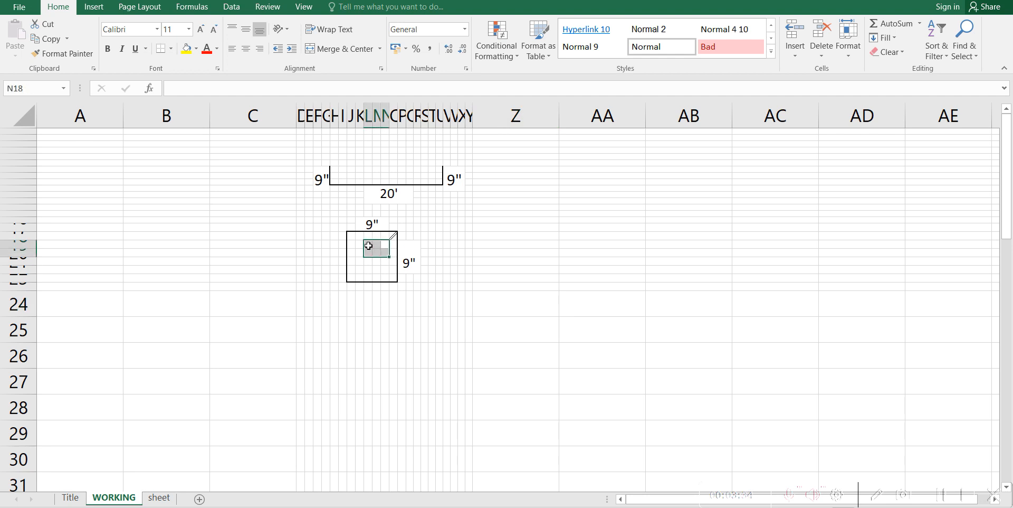
pyautogui.click(312, 51)
pyautogui.click(498, 296)
pyautogui.click(387, 255)
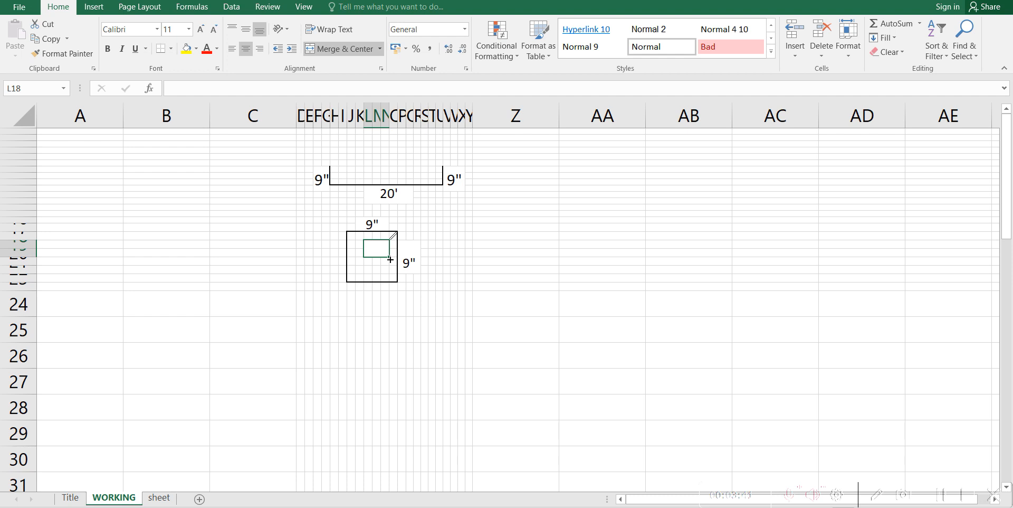
pyautogui.write('3"')
pyautogui.press('Return')
# Step: Set the 3" label to font size 8 and align it to the right and vertically in the middle
pyautogui.click(382, 251)
pyautogui.click(214, 29)
pyautogui.click(214, 29)
pyautogui.click(246, 29)
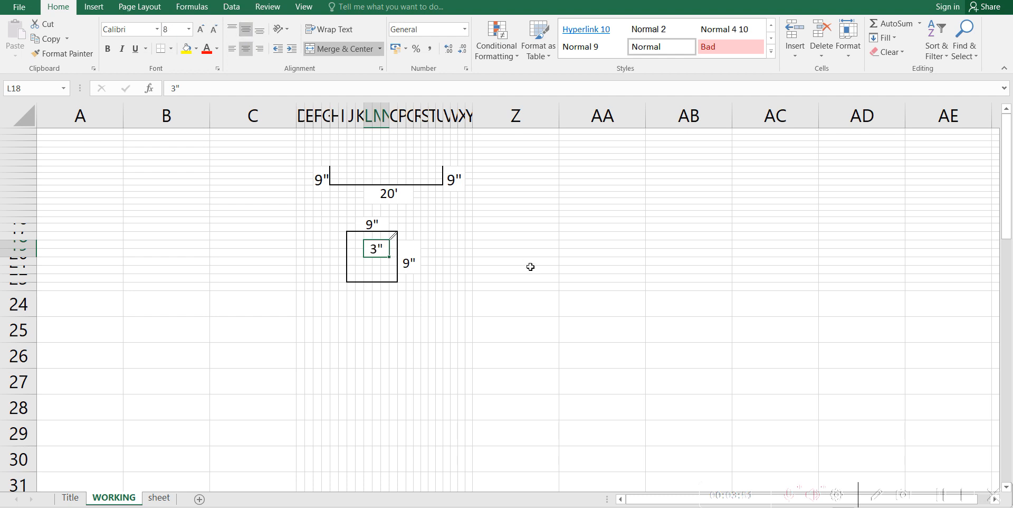
pyautogui.click(530, 268)
pyautogui.click(379, 247)
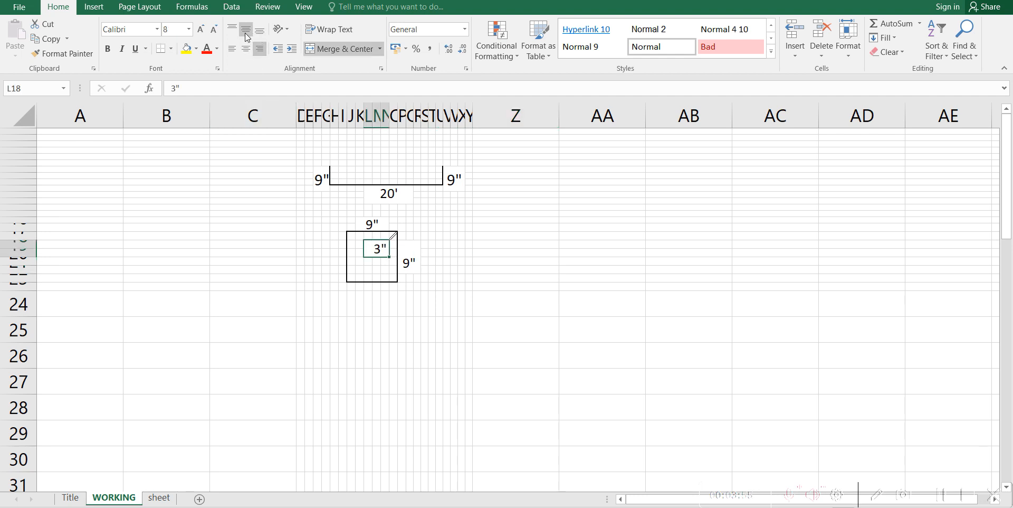
pyautogui.click(454, 253)
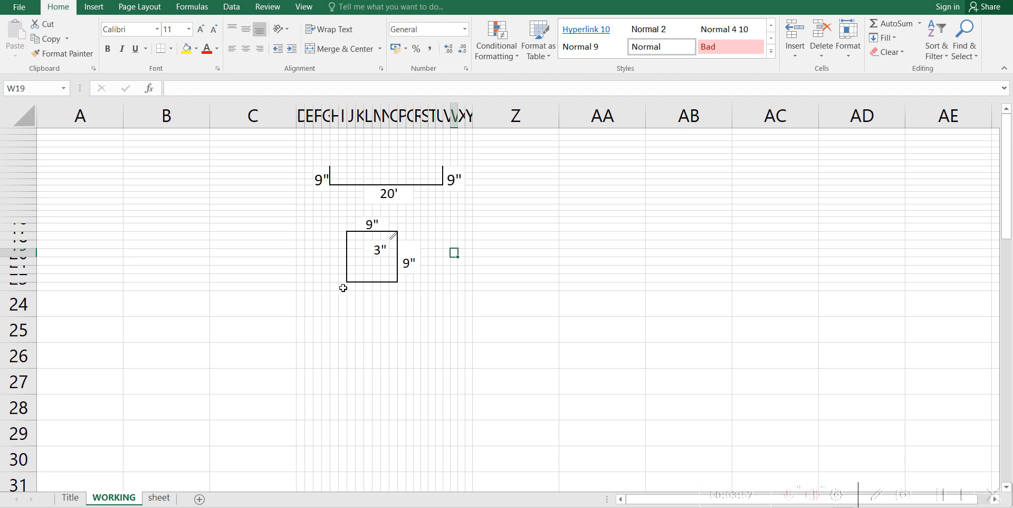
# Step: Shrink the height of rows 24 to 33 to extend the fine cell grid below the square
pyautogui.moveTo(19, 304); pyautogui.dragTo(31, 470)
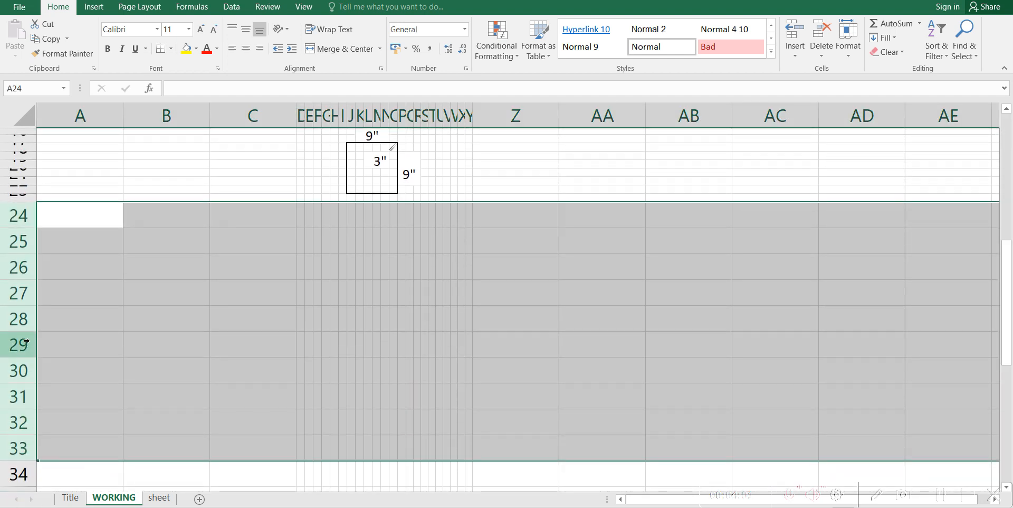
pyautogui.moveTo(31, 331); pyautogui.dragTo(32, 328)
pyautogui.moveTo(41, 312); pyautogui.dragTo(41, 312)
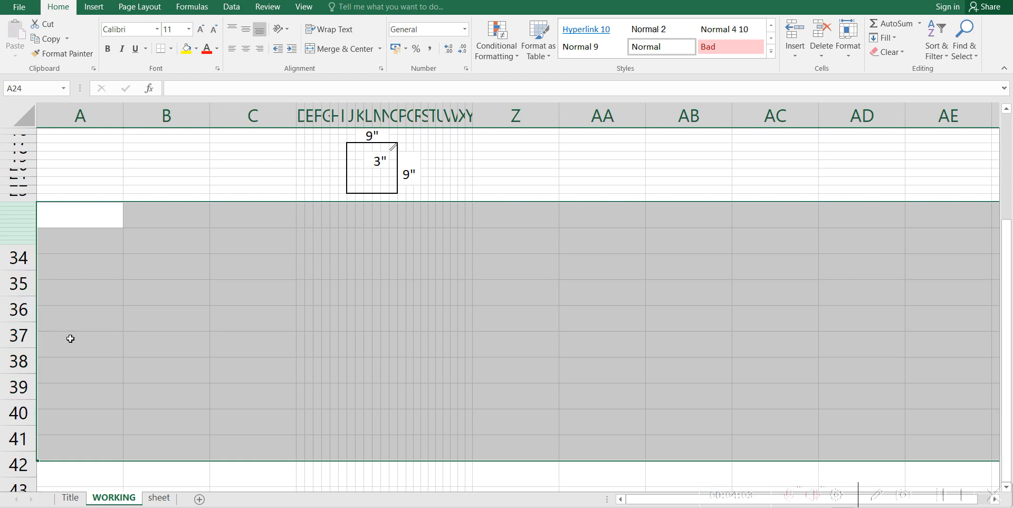
pyautogui.scroll(3, 259, 365)
pyautogui.click(383, 367)
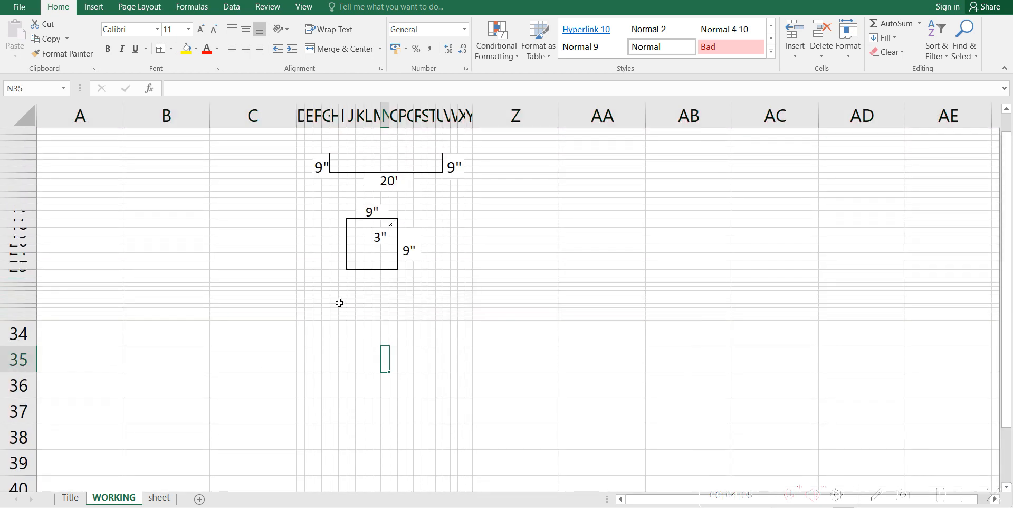
# Step: Apply a heavier solid bottom border to I29:O29 as the lower straight part of a cranked bar
pyautogui.moveTo(340, 299); pyautogui.dragTo(397, 298)
pyautogui.rightClick(393, 301)
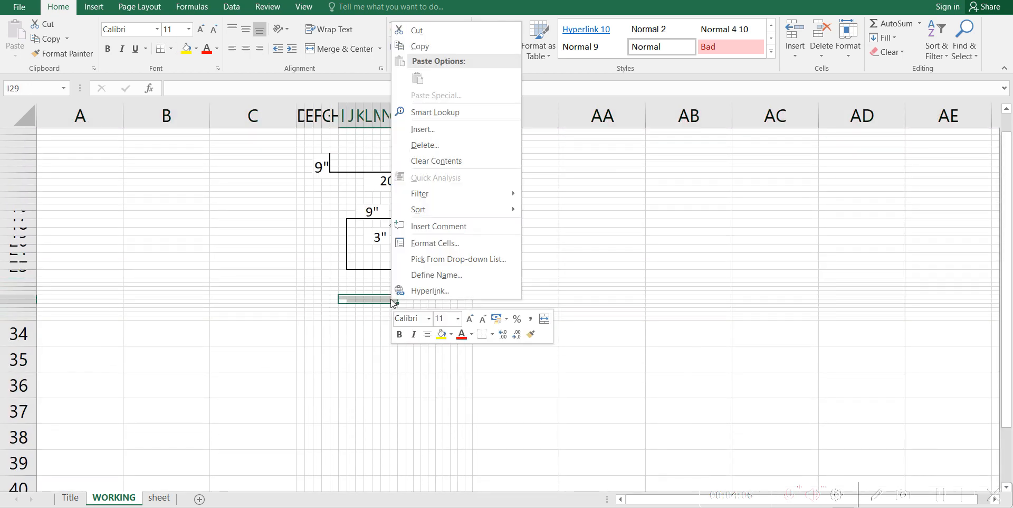
pyautogui.click(423, 244)
pyautogui.click(324, 200)
pyautogui.click(438, 245)
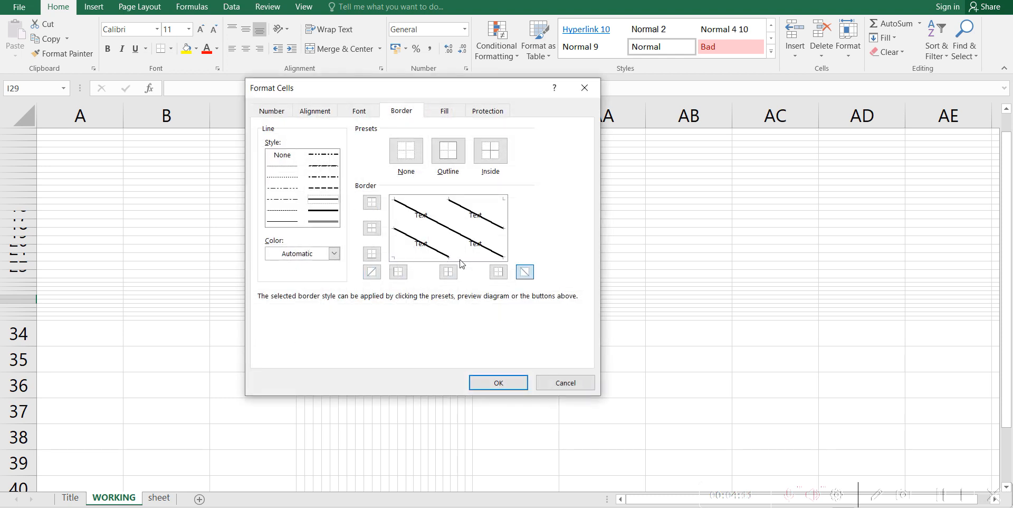
pyautogui.click(525, 271)
pyautogui.click(461, 255)
pyautogui.click(458, 259)
pyautogui.click(372, 271)
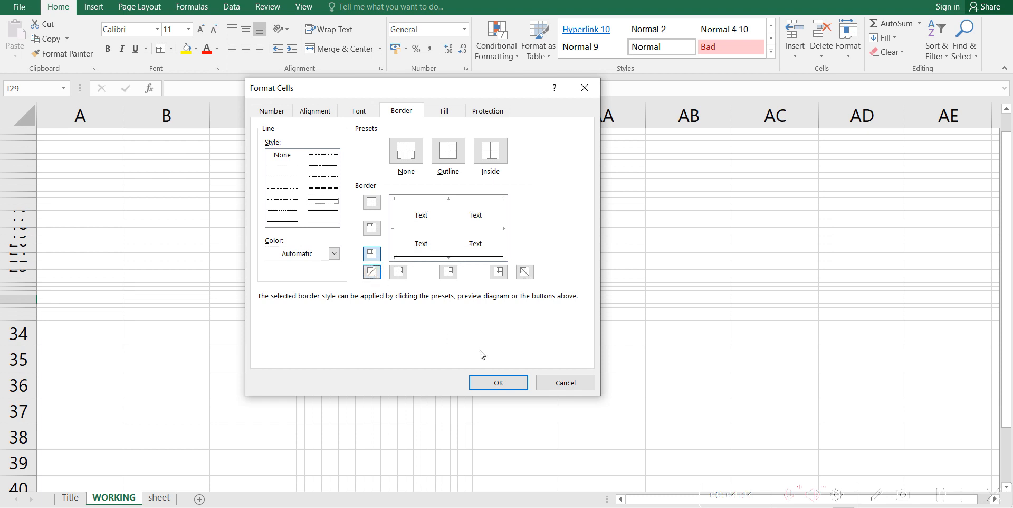
pyautogui.click(501, 383)
pyautogui.click(507, 373)
# Step: Merge and center P26:Q29 and add a heavier solid upward diagonal border as the bar's sloped part
pyautogui.click(403, 299)
pyautogui.moveTo(405, 298); pyautogui.dragTo(411, 290)
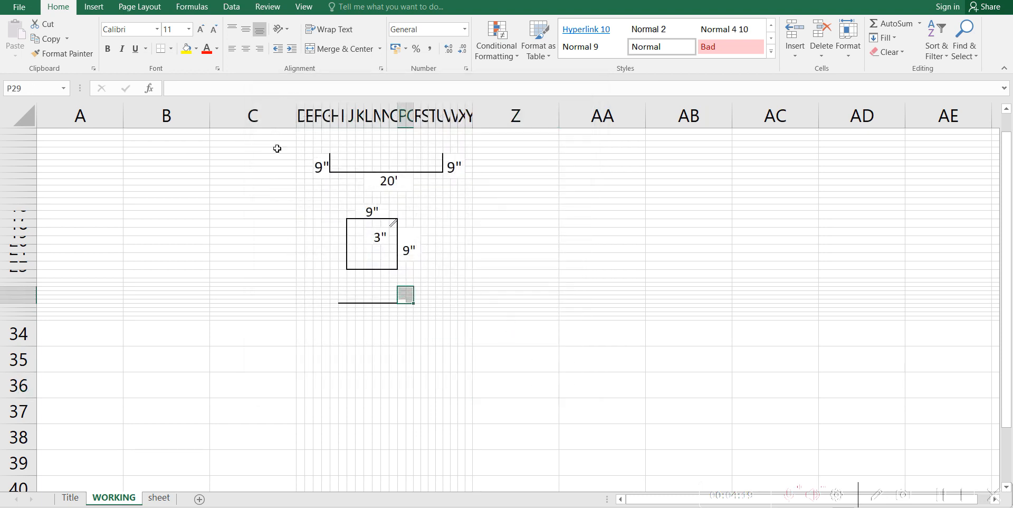
pyautogui.click(310, 53)
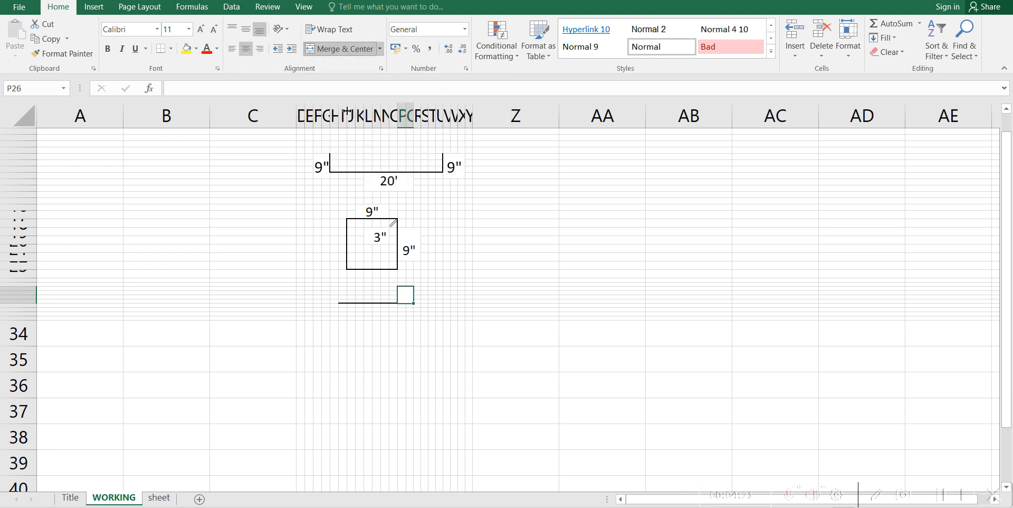
pyautogui.hotkey('ctrl', '1')
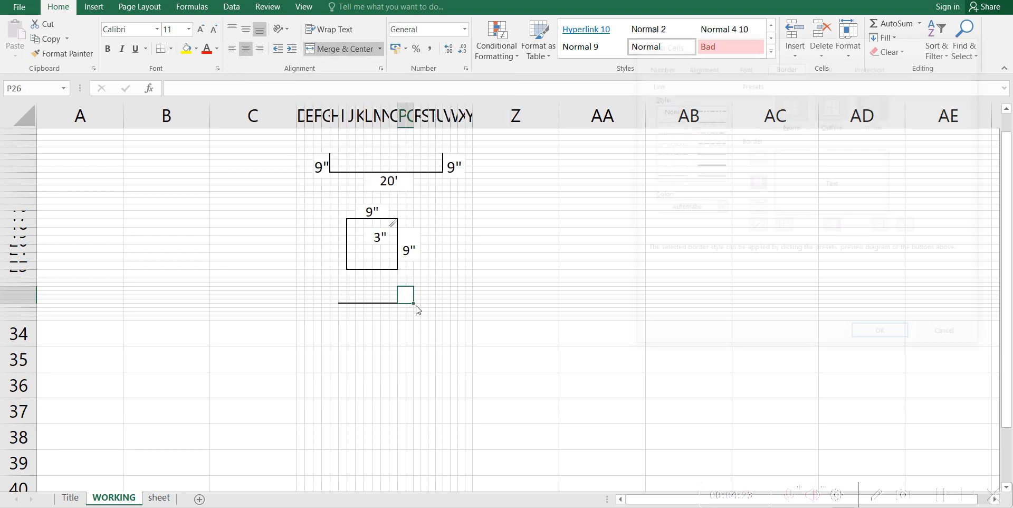
pyautogui.click(757, 226)
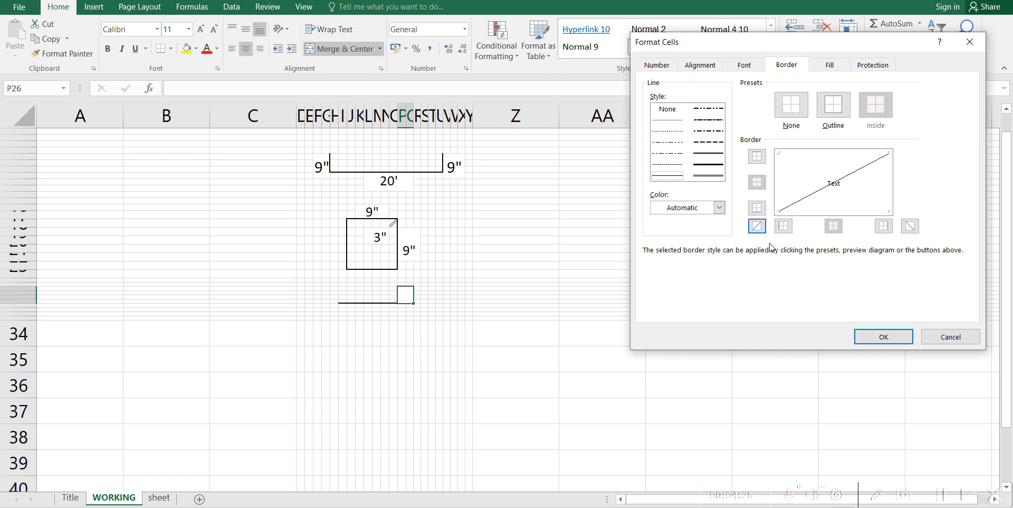
pyautogui.click(705, 158)
pyautogui.click(758, 227)
pyautogui.click(859, 341)
pyautogui.moveTo(524, 378); pyautogui.dragTo(501, 365)
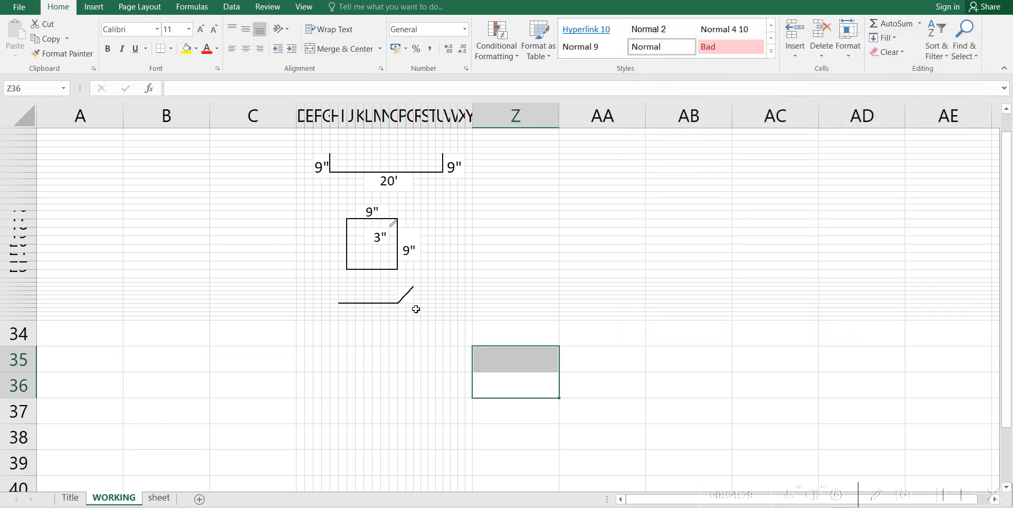
# Step: Apply a heavier solid top border to R26:V26 as the upper straight part of the cranked bar
pyautogui.moveTo(417, 288); pyautogui.dragTo(450, 289)
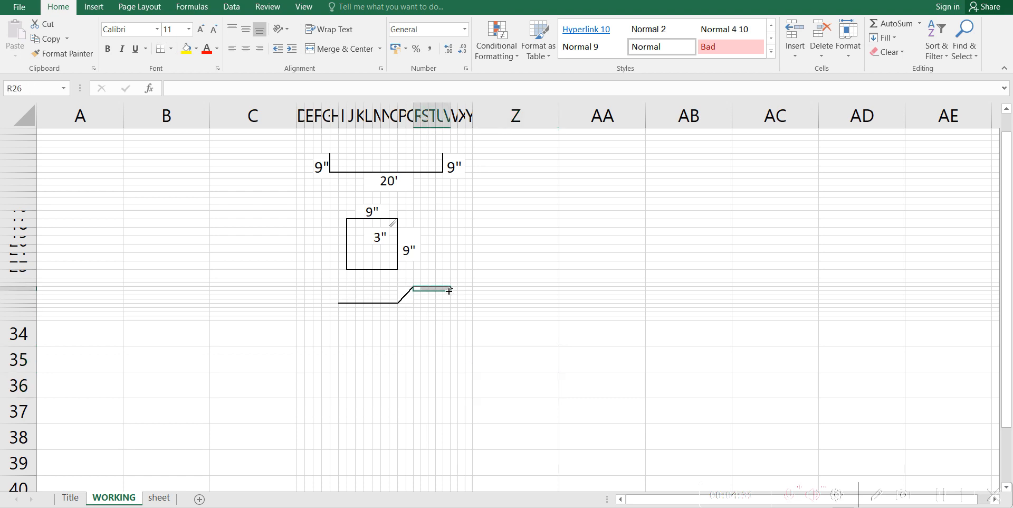
pyautogui.hotkey('ctrl', '1')
pyautogui.click(708, 157)
pyautogui.click(835, 153)
pyautogui.click(869, 336)
pyautogui.click(602, 385)
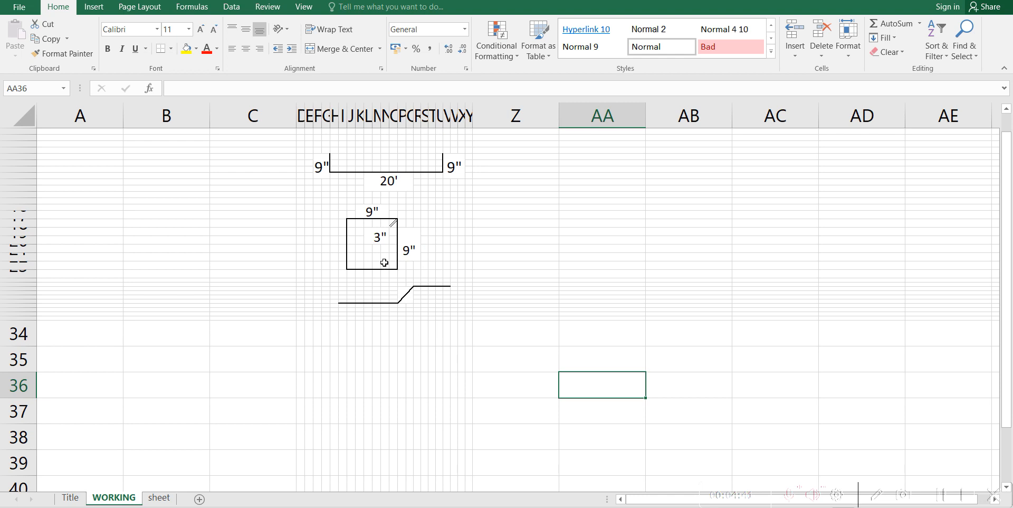
# Step: Insert a straight line shape and draw it horizontally about 2 cm wide across columns AA and AB
pyautogui.scroll(1, 551, 298)
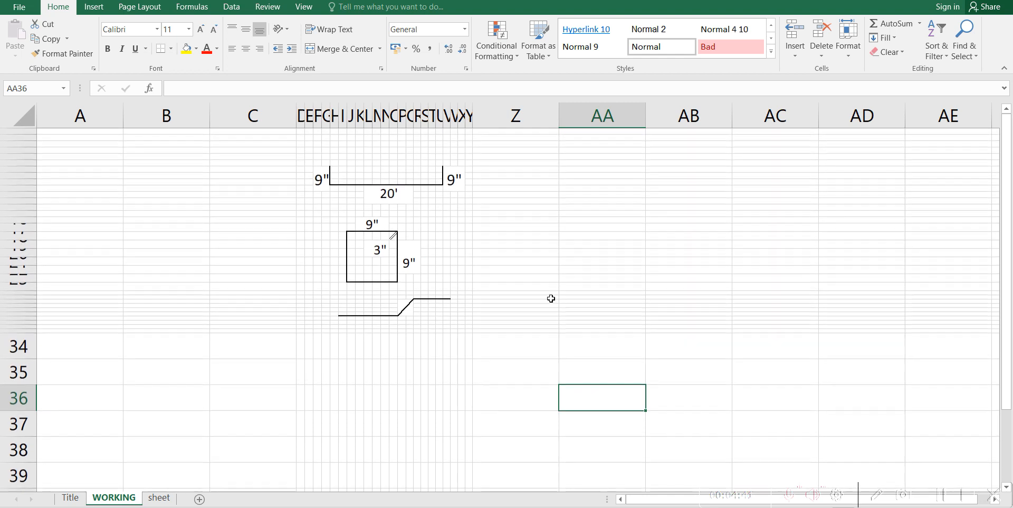
pyautogui.click(94, 7)
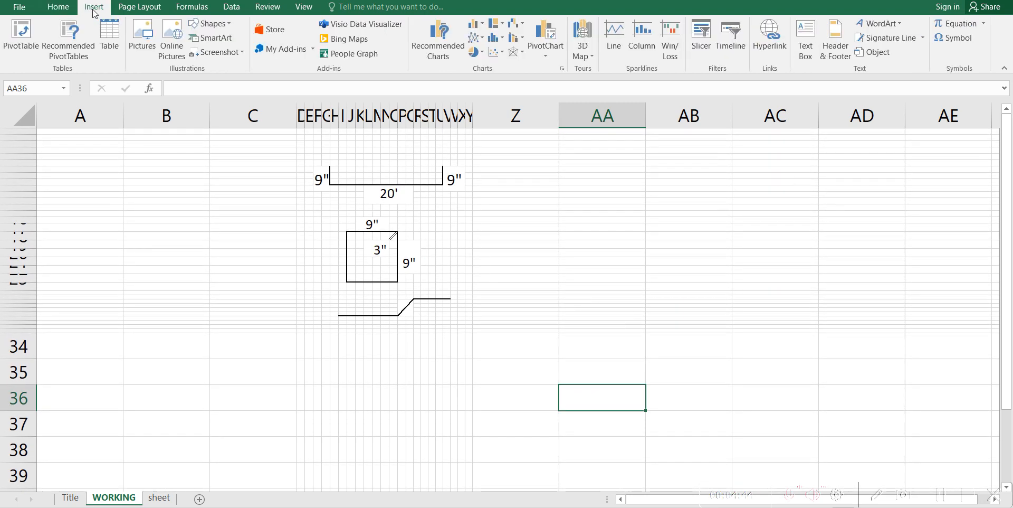
pyautogui.click(211, 23)
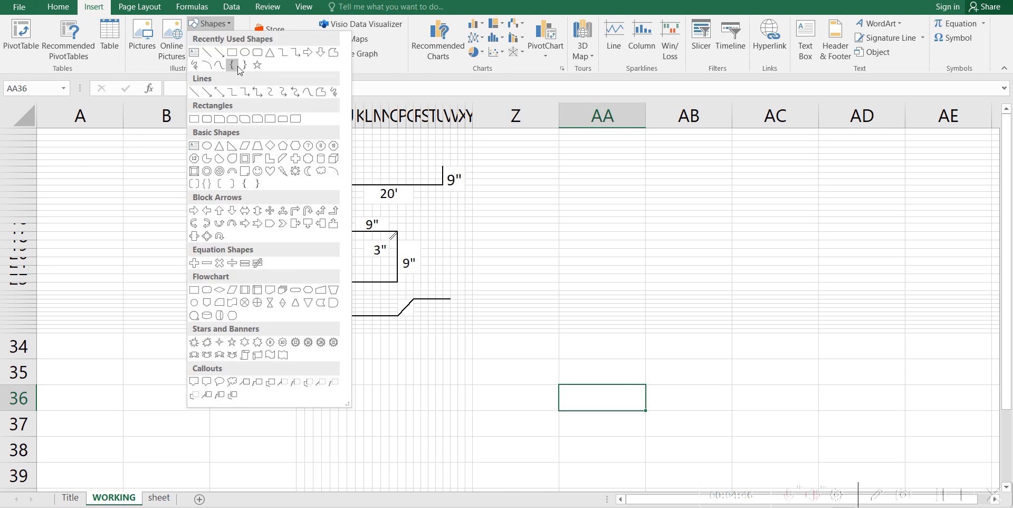
pyautogui.click(212, 57)
pyautogui.moveTo(568, 251); pyautogui.dragTo(669, 251)
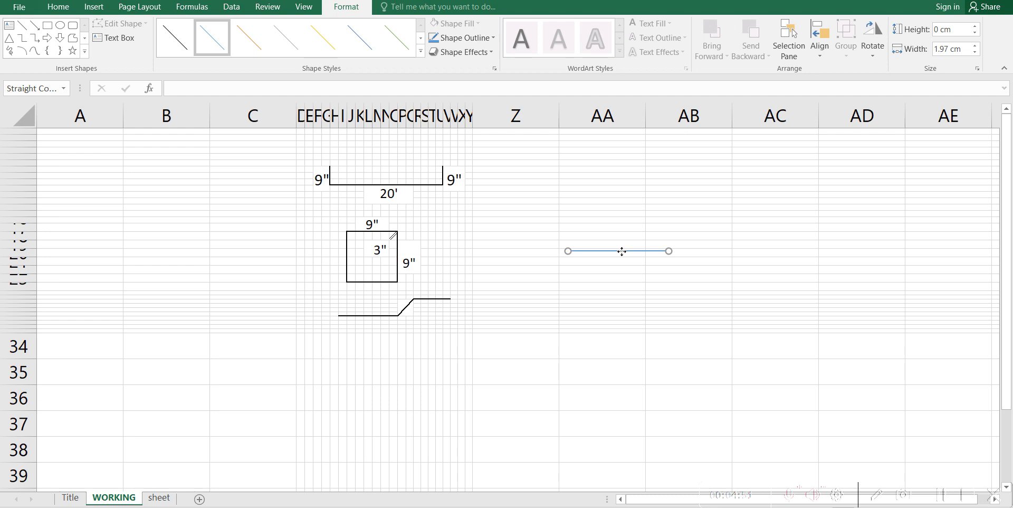
# Step: Copy the straight line and paste six copies starting at cell AA22
pyautogui.rightClick(625, 254)
pyautogui.click(640, 275)
pyautogui.click(596, 283)
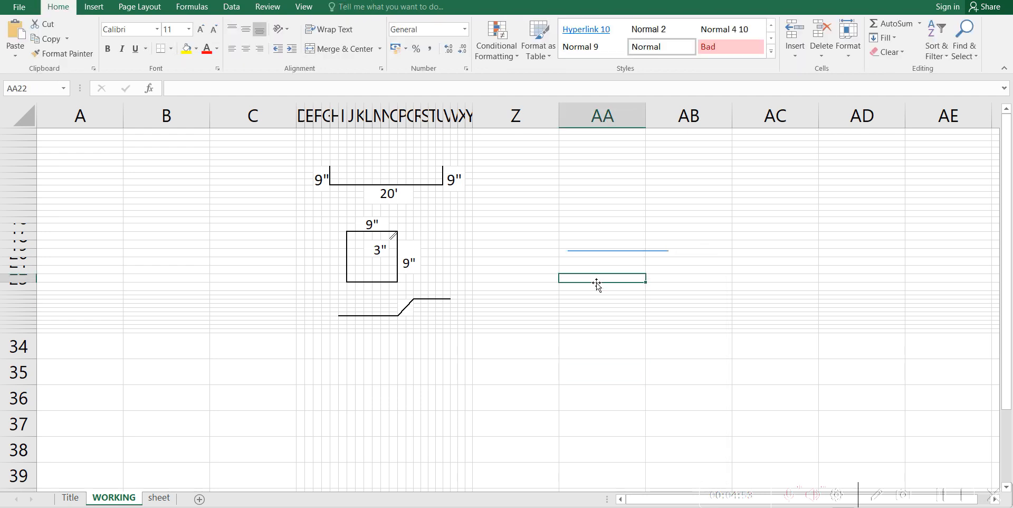
pyautogui.hotkey('ctrl', 'v')
pyautogui.hotkey('ctrl', 'v')
pyautogui.hotkey('ctrl', 'v')
pyautogui.hotkey('ctrl', 'v')
pyautogui.hotkey('ctrl', 'v')
pyautogui.hotkey('ctrl', 'v')
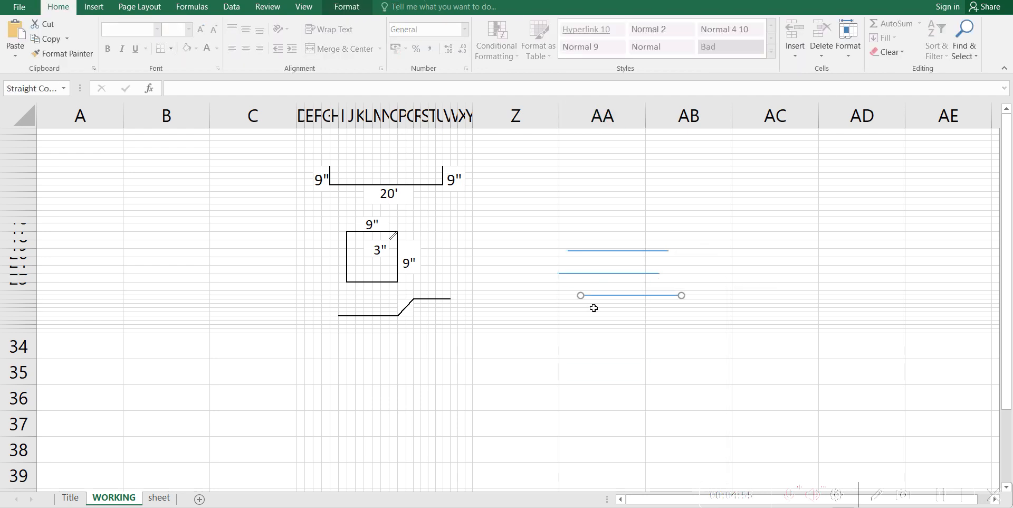
# Step: Move the uppermost line clear of the others as a bar's base and reshape the second line into a short vertical leg at its left end
pyautogui.click(627, 278)
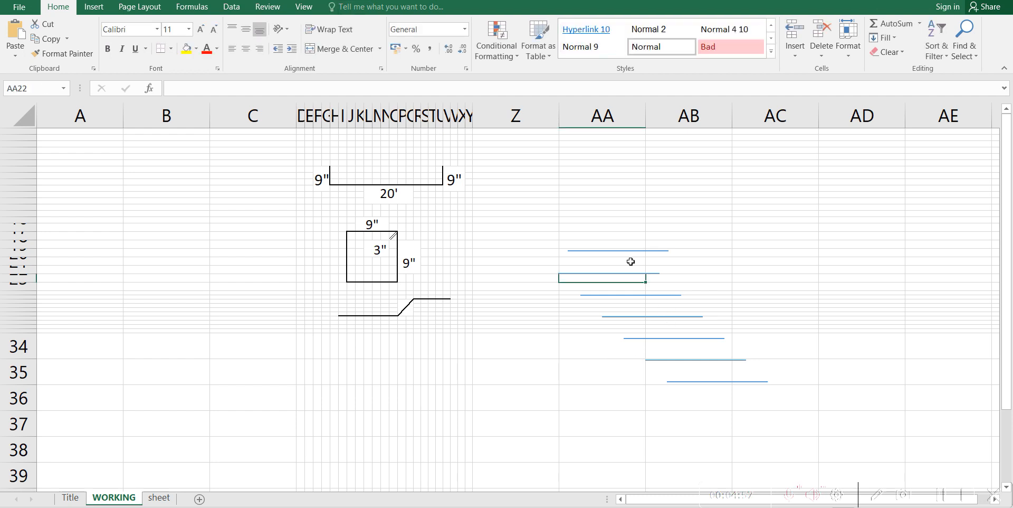
pyautogui.moveTo(622, 253); pyautogui.dragTo(593, 237)
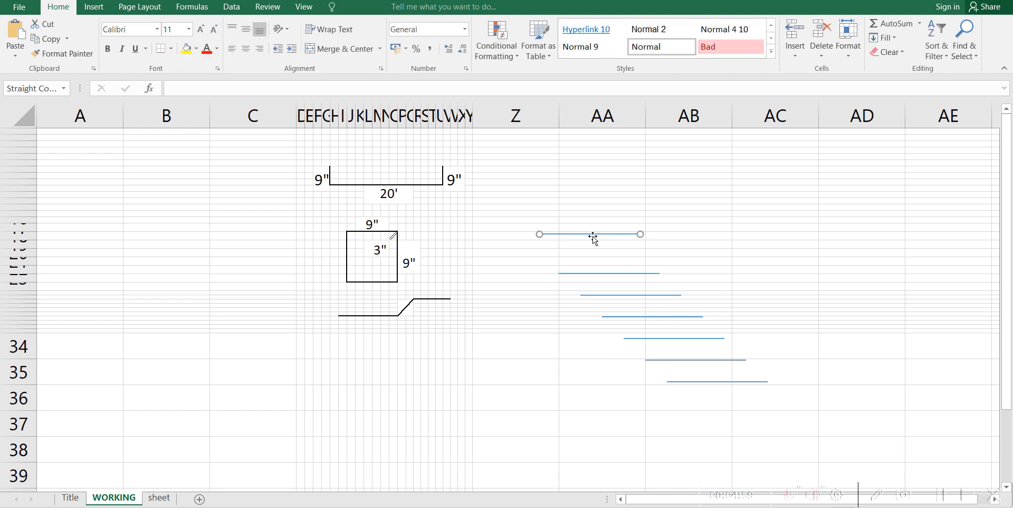
pyautogui.moveTo(613, 272); pyautogui.dragTo(565, 151)
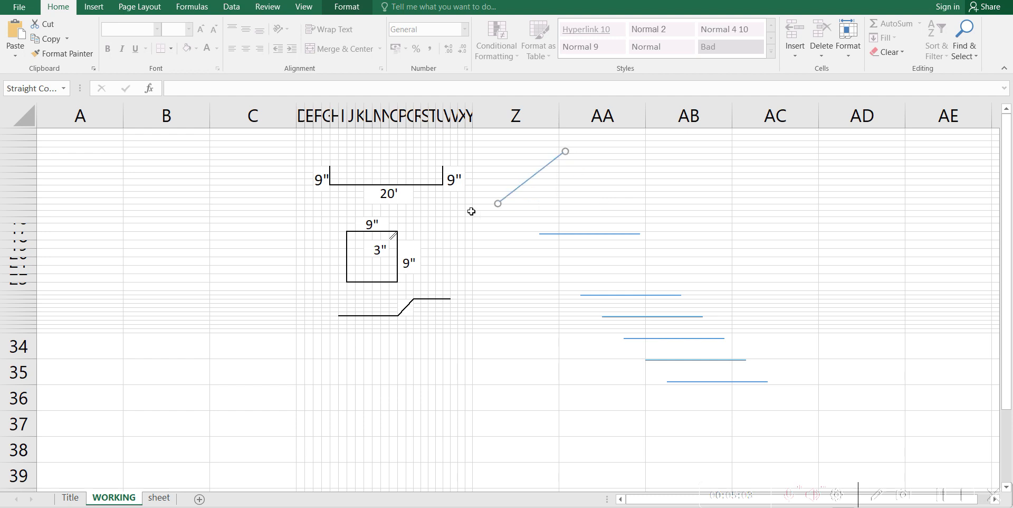
pyautogui.moveTo(499, 203); pyautogui.dragTo(540, 233)
pyautogui.moveTo(567, 152); pyautogui.dragTo(540, 211)
pyautogui.moveTo(540, 215); pyautogui.dragTo(539, 219)
pyautogui.click(546, 256)
pyautogui.click(540, 218)
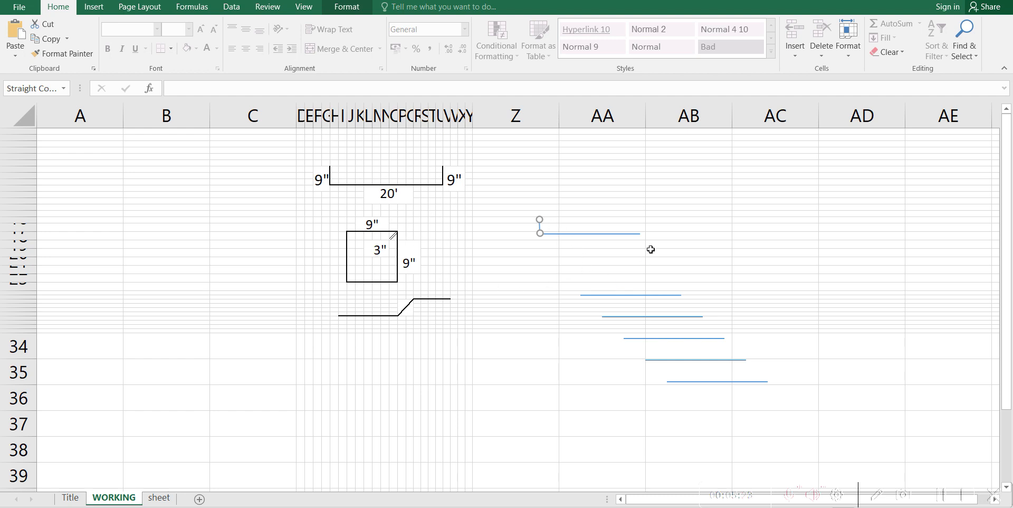
# Step: Paste a copy of the short vertical line and place it at the right end of the base line
pyautogui.rightClick(637, 212)
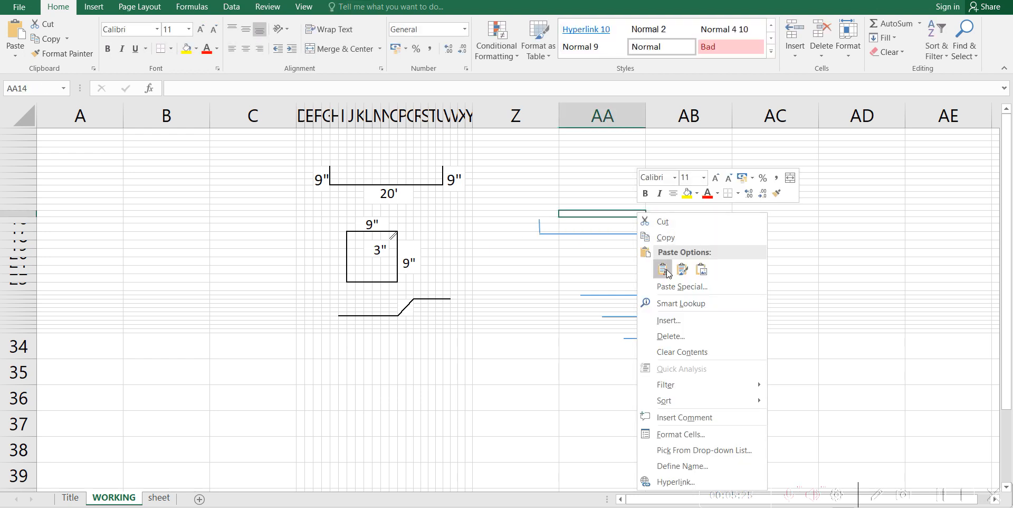
pyautogui.click(663, 270)
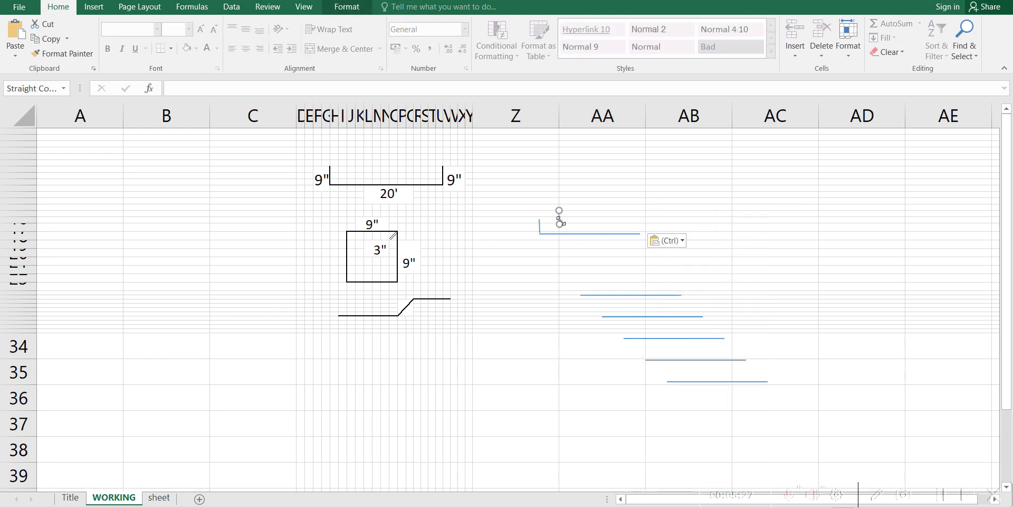
pyautogui.click(563, 215)
pyautogui.moveTo(560, 217); pyautogui.dragTo(642, 221)
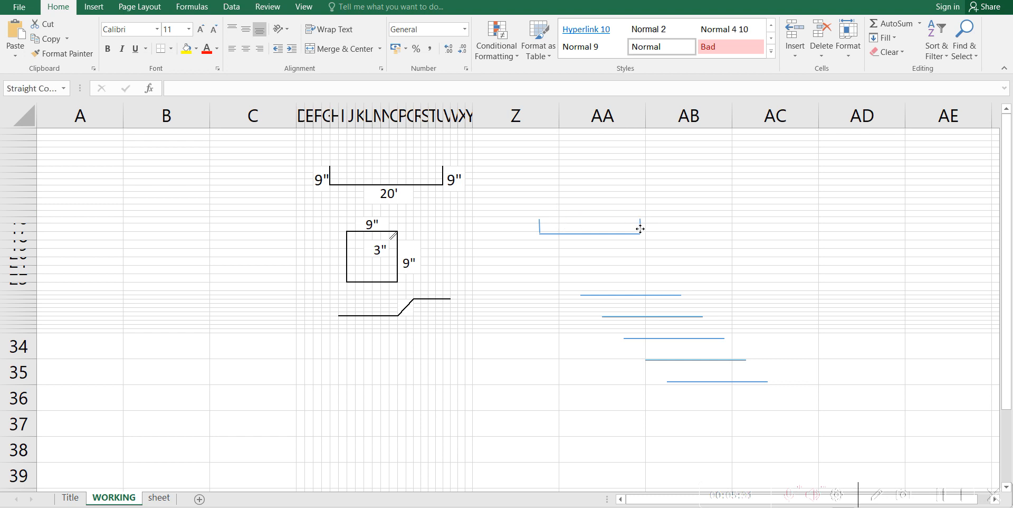
pyautogui.click(675, 253)
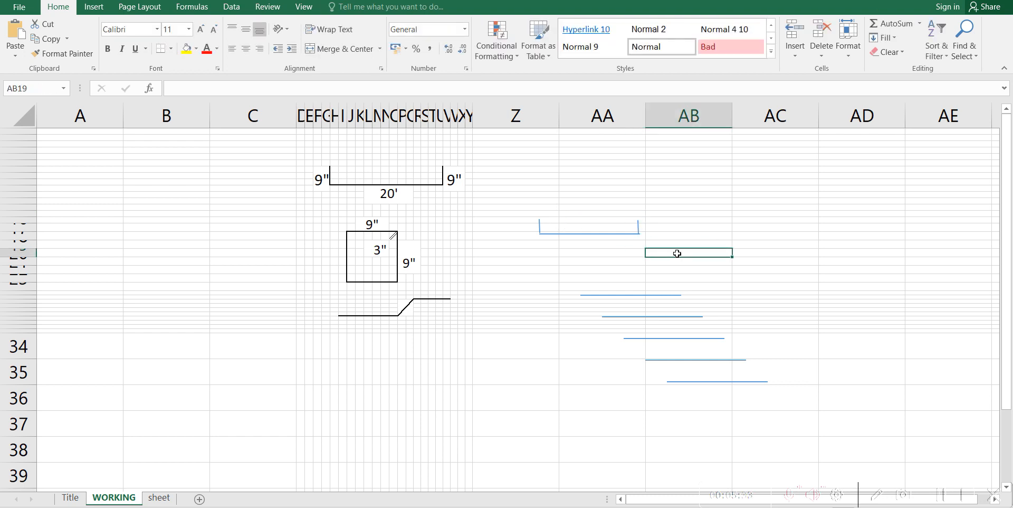
# Step: Group the base line and its two vertical legs into one object and enlarge the U-shaped group
pyautogui.click(639, 230)
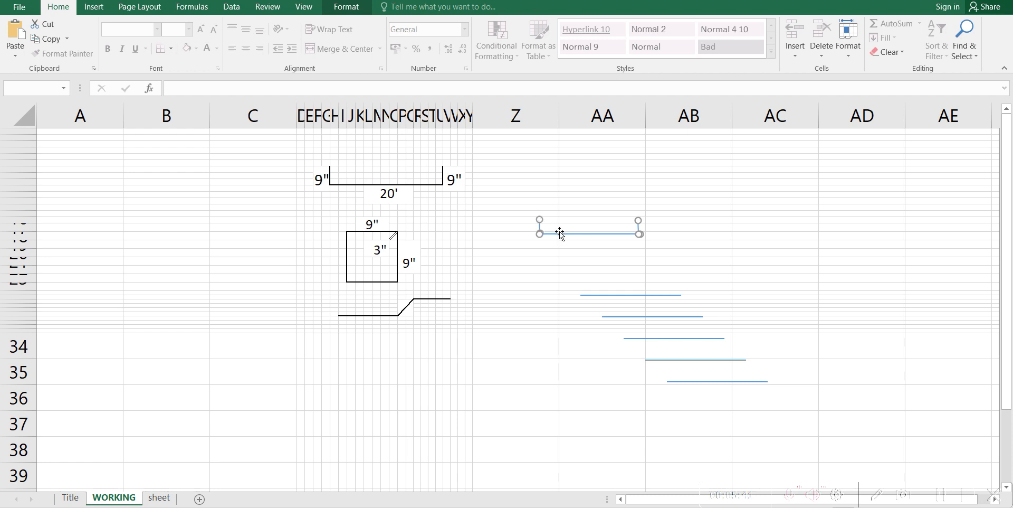
pyautogui.rightClick(560, 233)
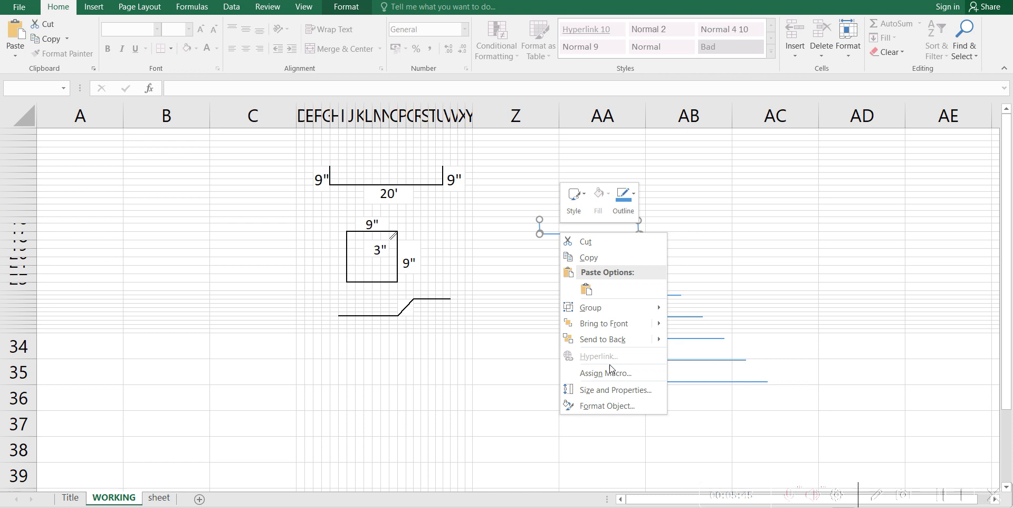
pyautogui.moveTo(638, 310)
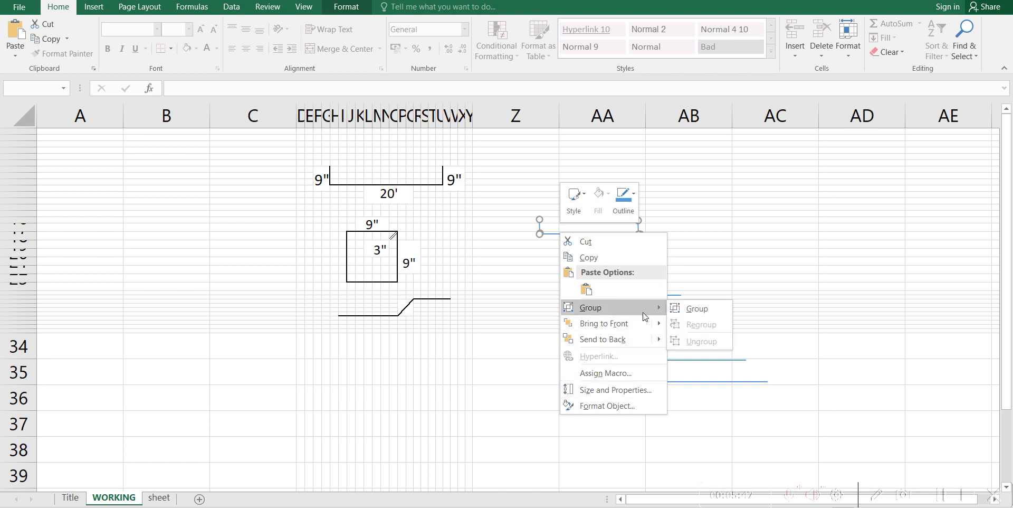
pyautogui.click(683, 311)
pyautogui.click(794, 263)
pyautogui.moveTo(609, 234); pyautogui.dragTo(636, 209)
# Step: Apply the thickest black theme line style to the grouped U-shaped bar
pyautogui.rightClick(588, 241)
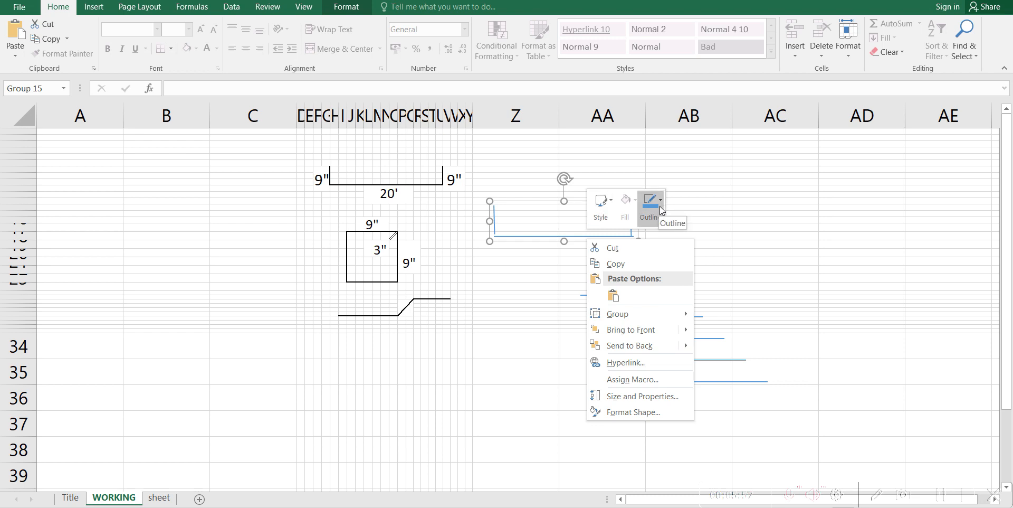
pyautogui.click(600, 216)
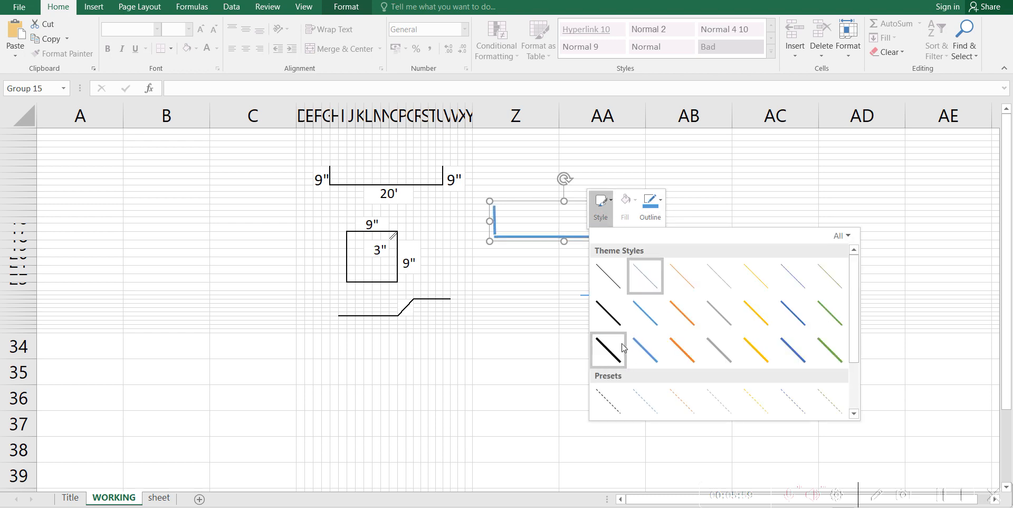
pyautogui.click(624, 347)
pyautogui.click(712, 242)
pyautogui.click(791, 255)
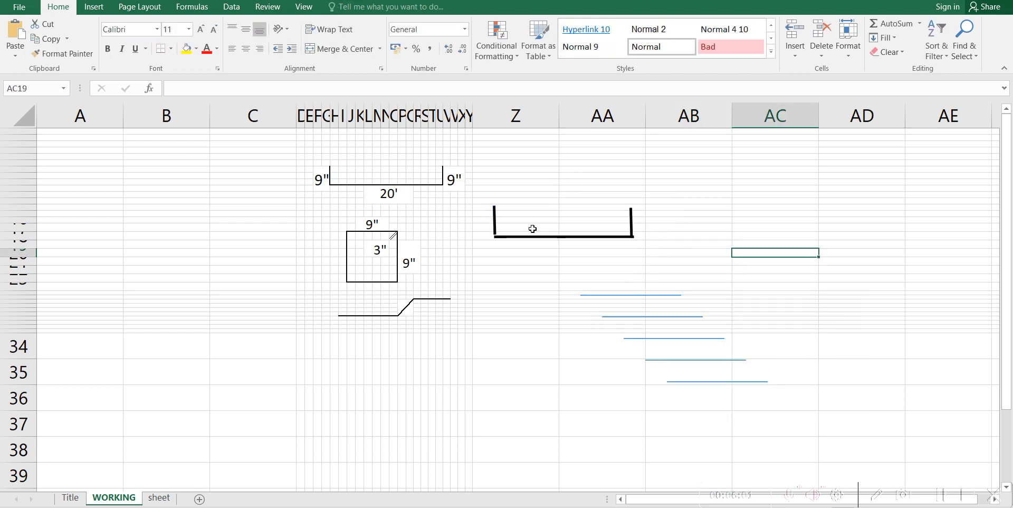
# Step: Move the U-shaped bar below the cranked bar across rows 34 and 35, and merge and center L35:P35 with the label 20
pyautogui.click(532, 240)
pyautogui.moveTo(532, 240); pyautogui.dragTo(405, 372)
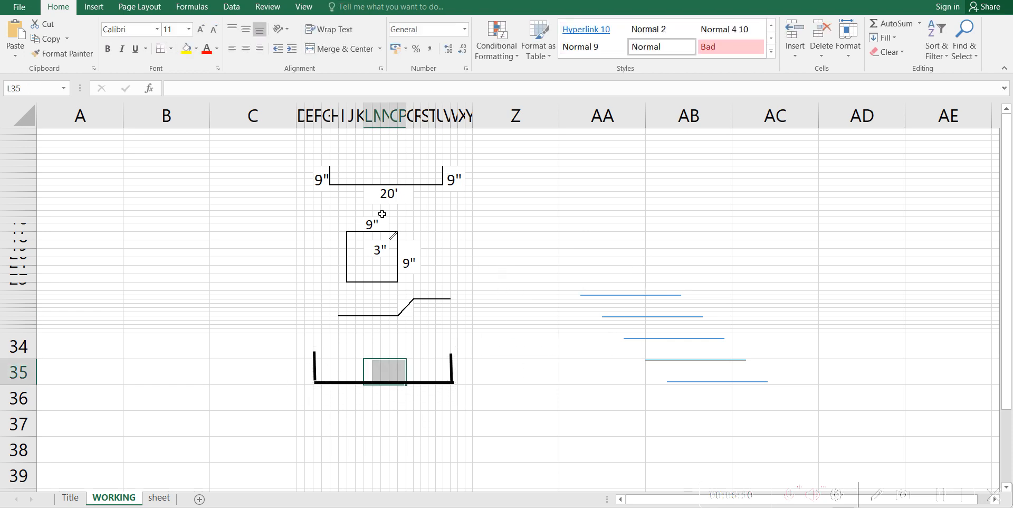
pyautogui.click(309, 50)
pyautogui.write('20')
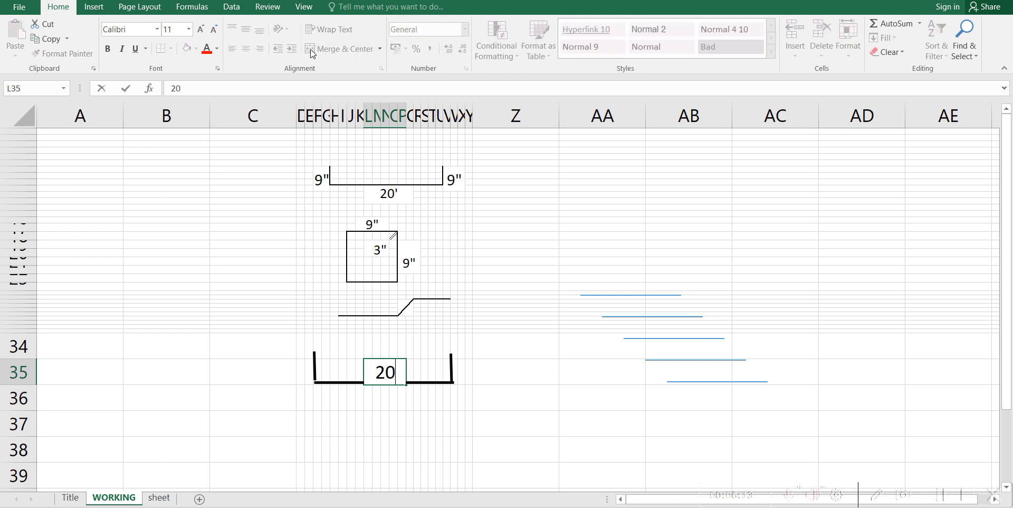
pyautogui.press('Return')
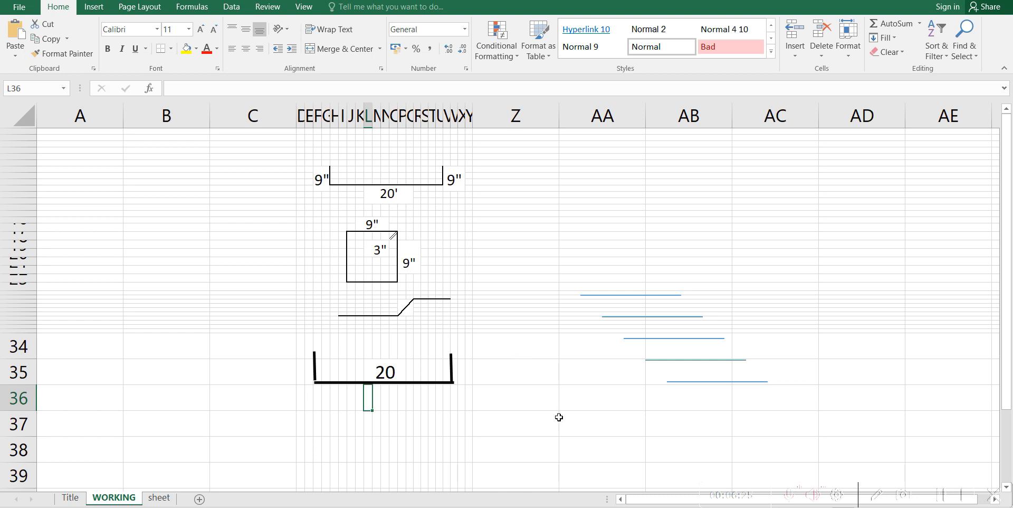
# Step: Open the worksheet named sheet to view its closing message
pyautogui.click(159, 497)
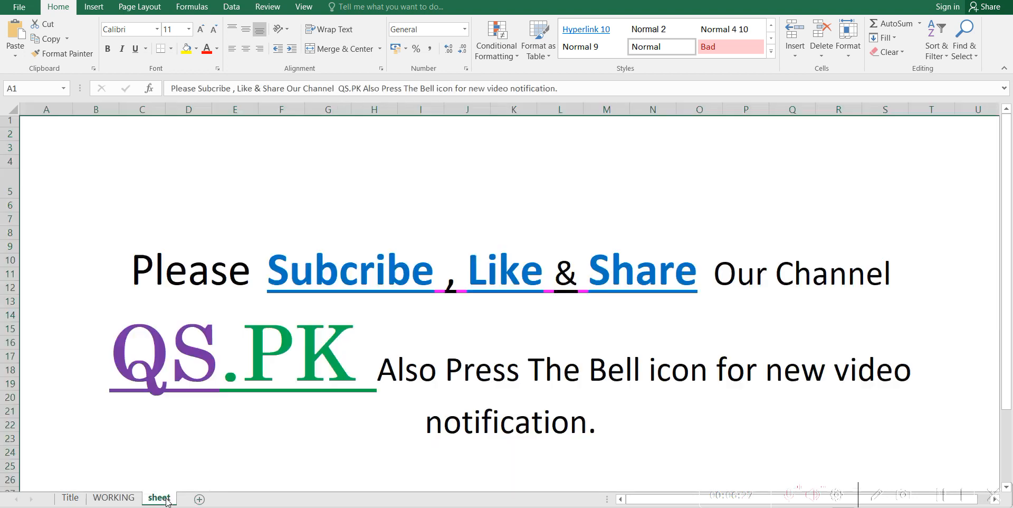